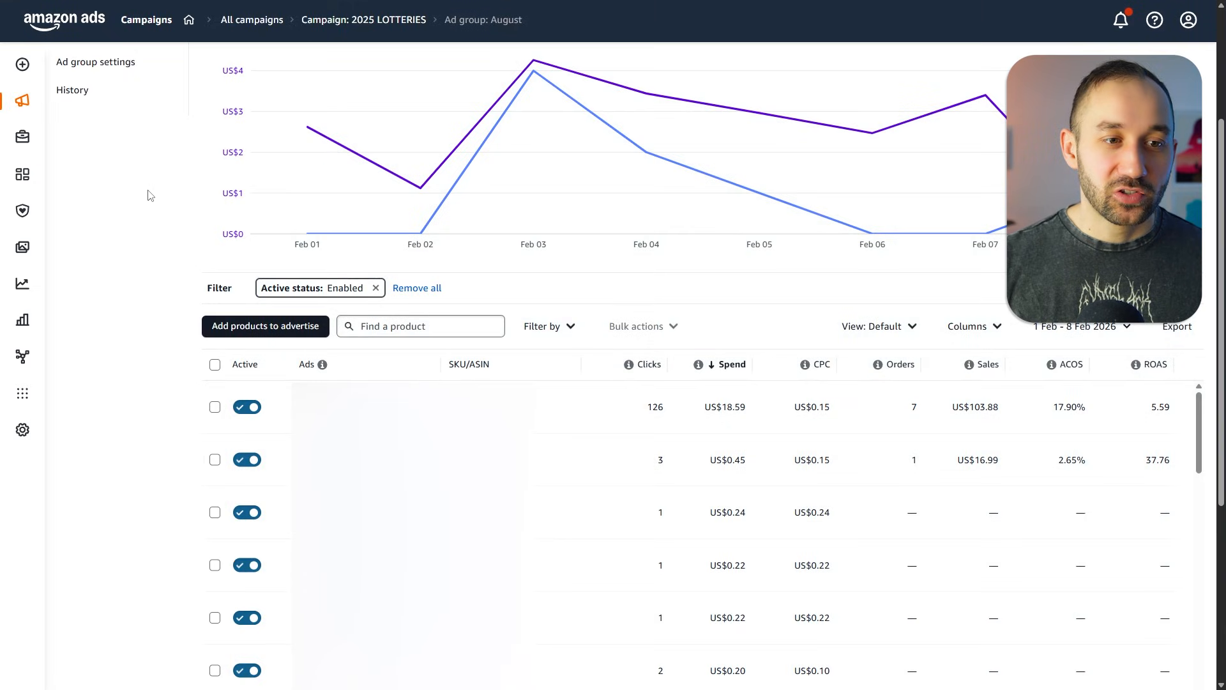
# - Open the August ad group's targeting and raise the Substitutes bid to US$0.18
pyautogui.scroll(5, 148, 195)
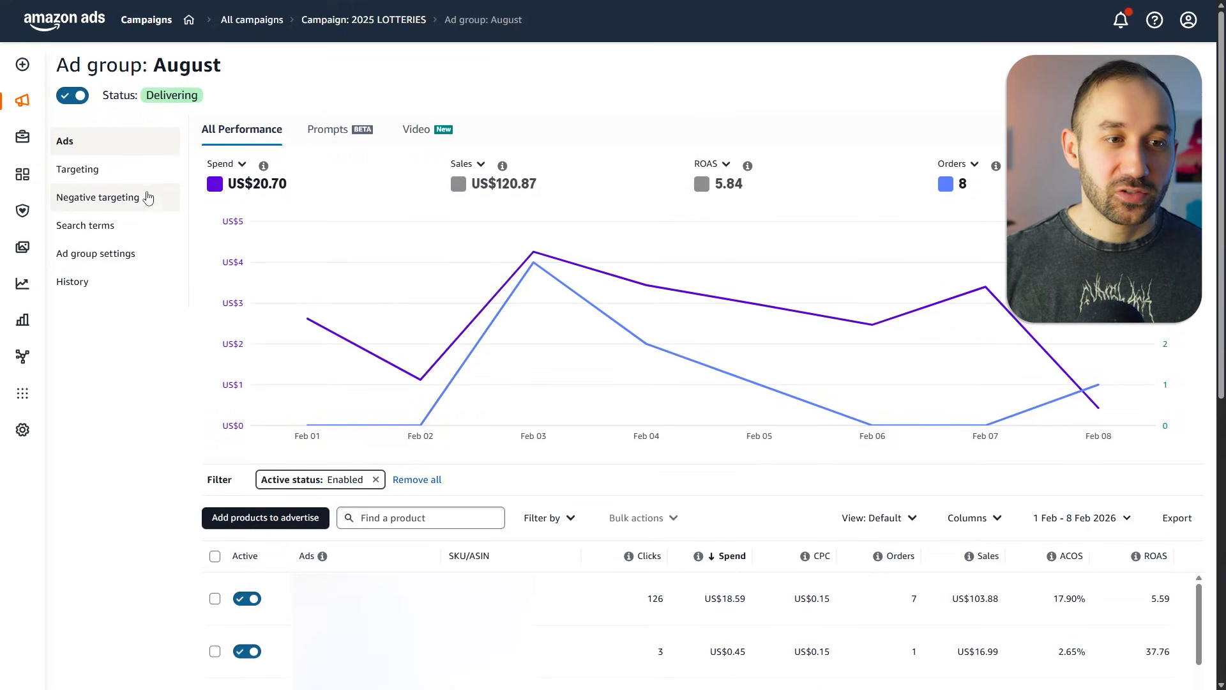
pyautogui.click(157, 175)
pyautogui.scroll(-1, 745, 557)
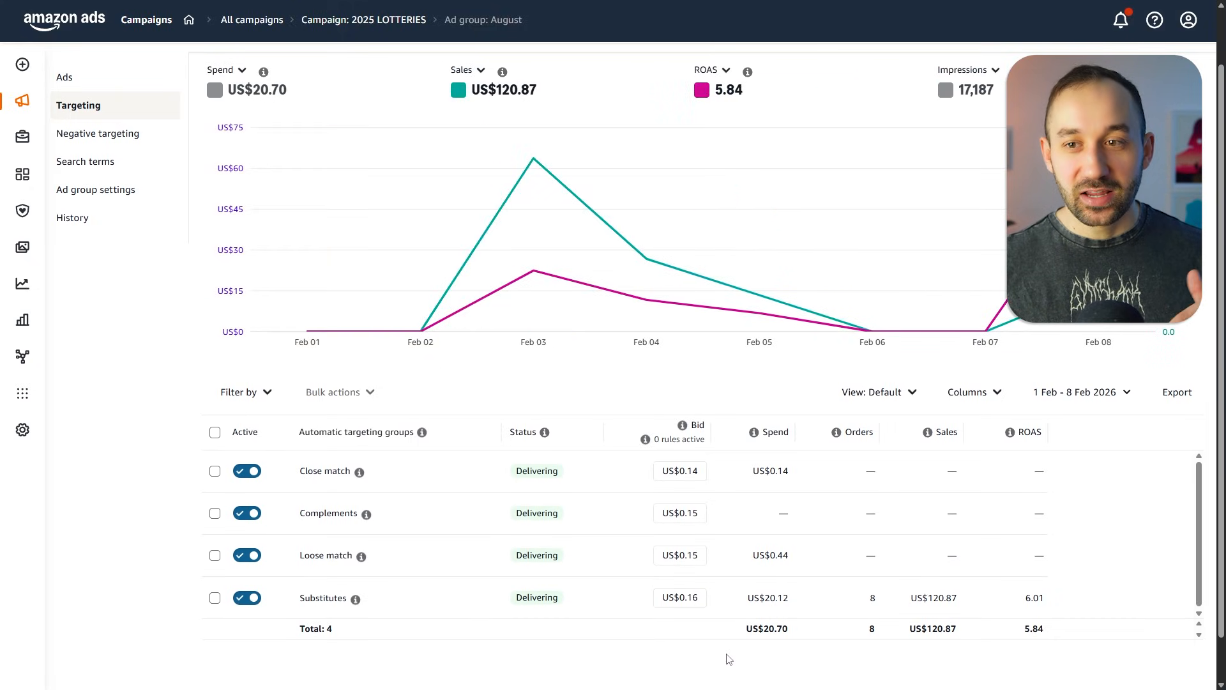
pyautogui.click(681, 597)
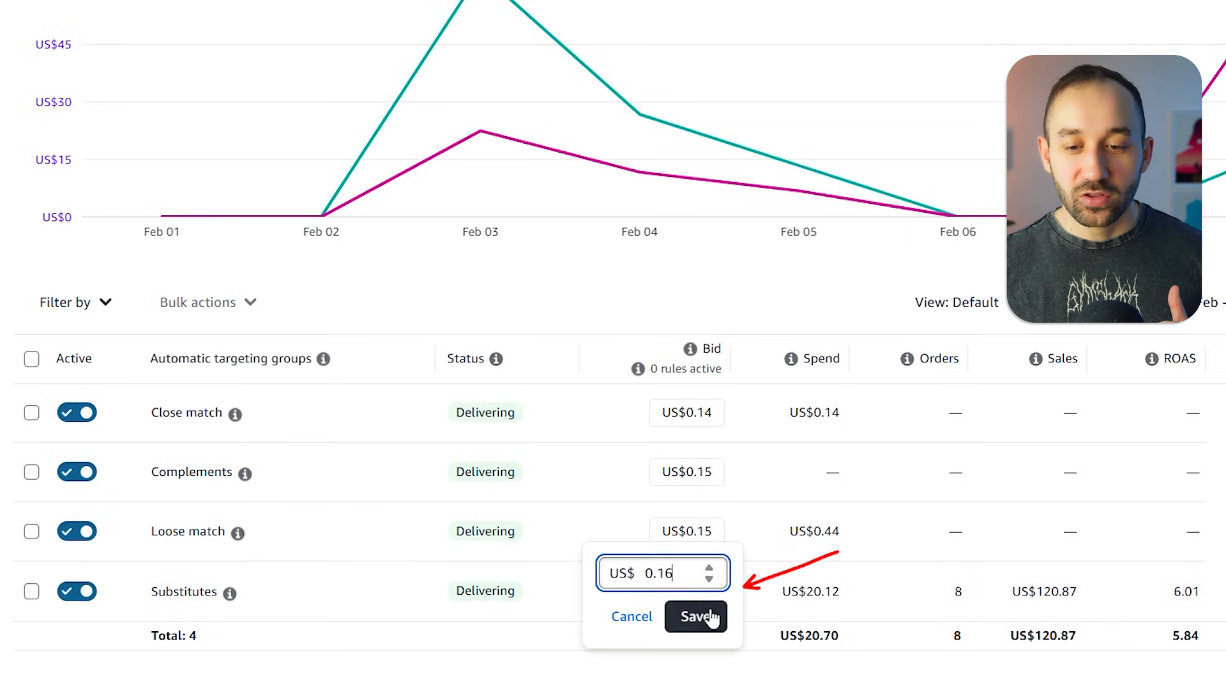
pyautogui.click(697, 620)
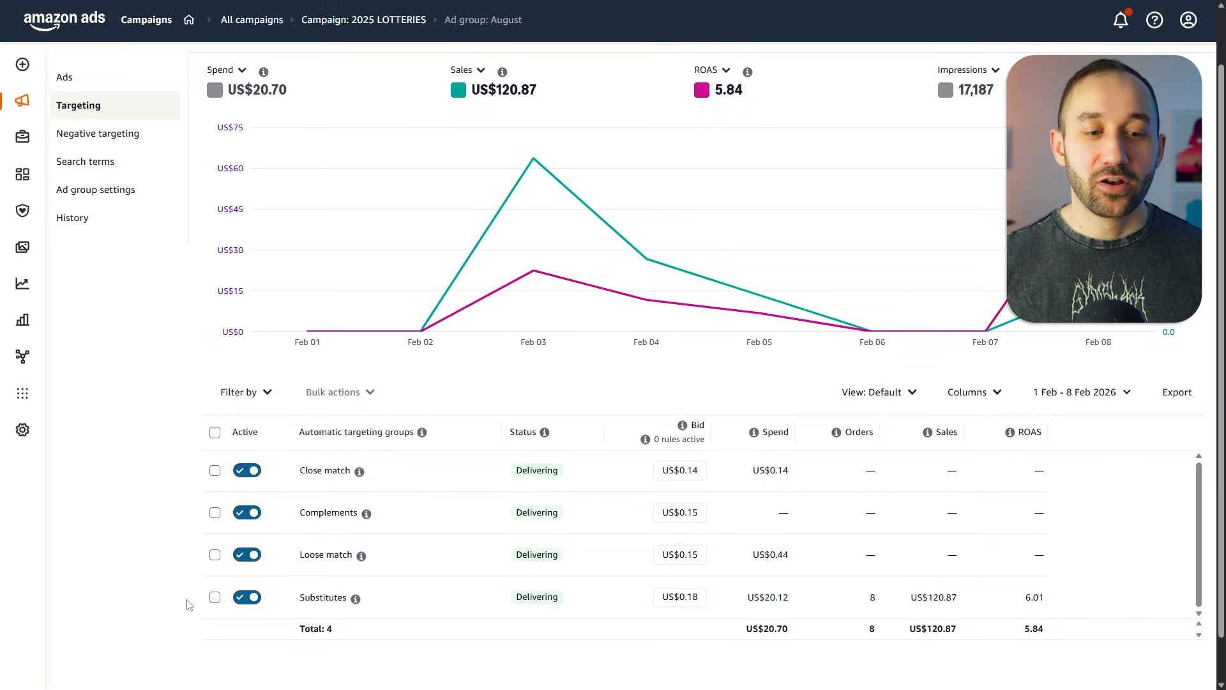
# - Review the ad groups listed in the T-Shirt Lottery 1-1 campaign
pyautogui.scroll(1, 125, 459)
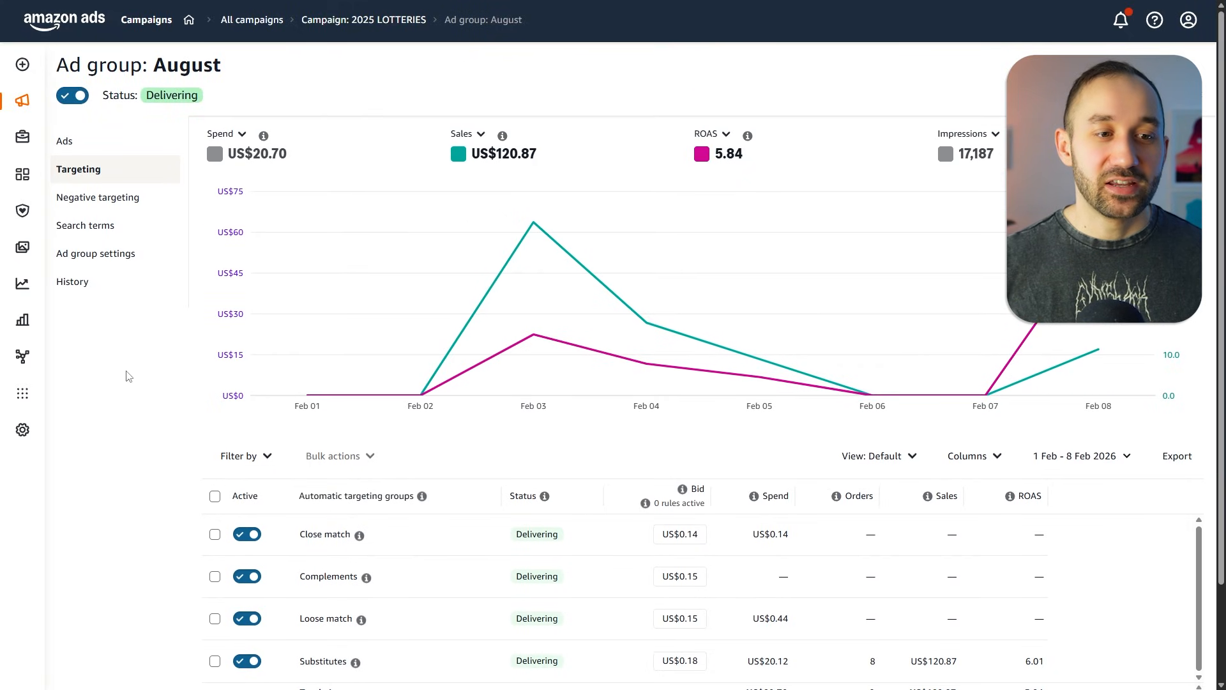
pyautogui.click(137, 238)
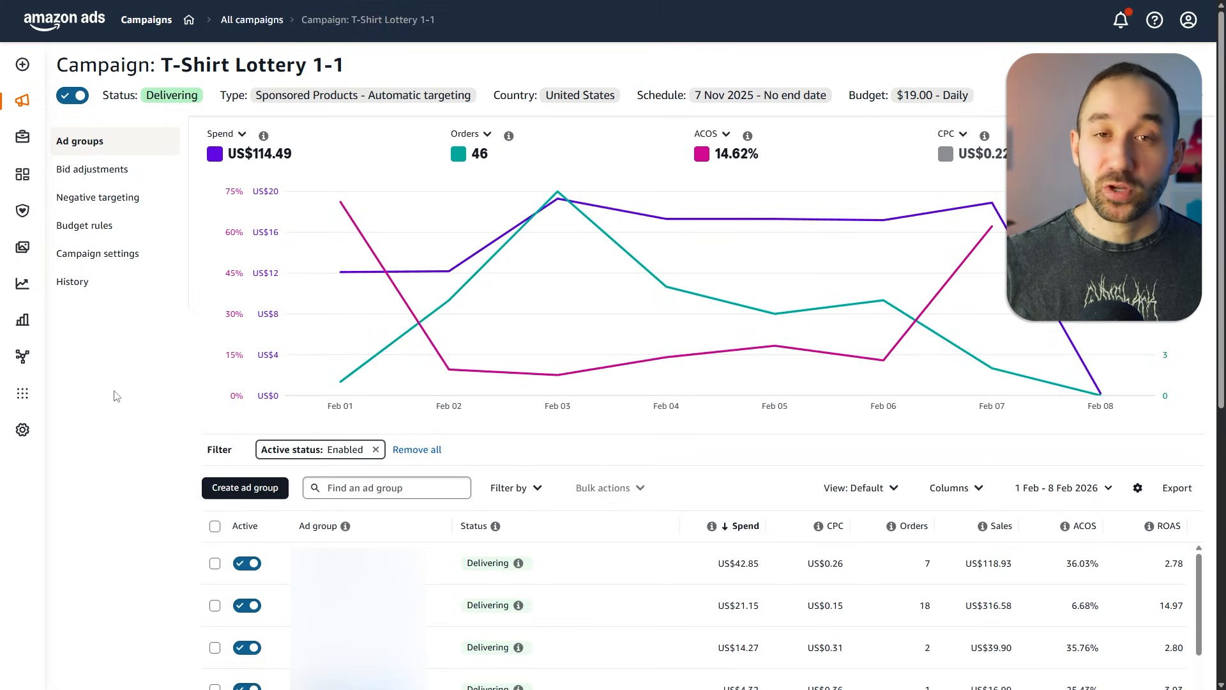
pyautogui.scroll(-3, 116, 396)
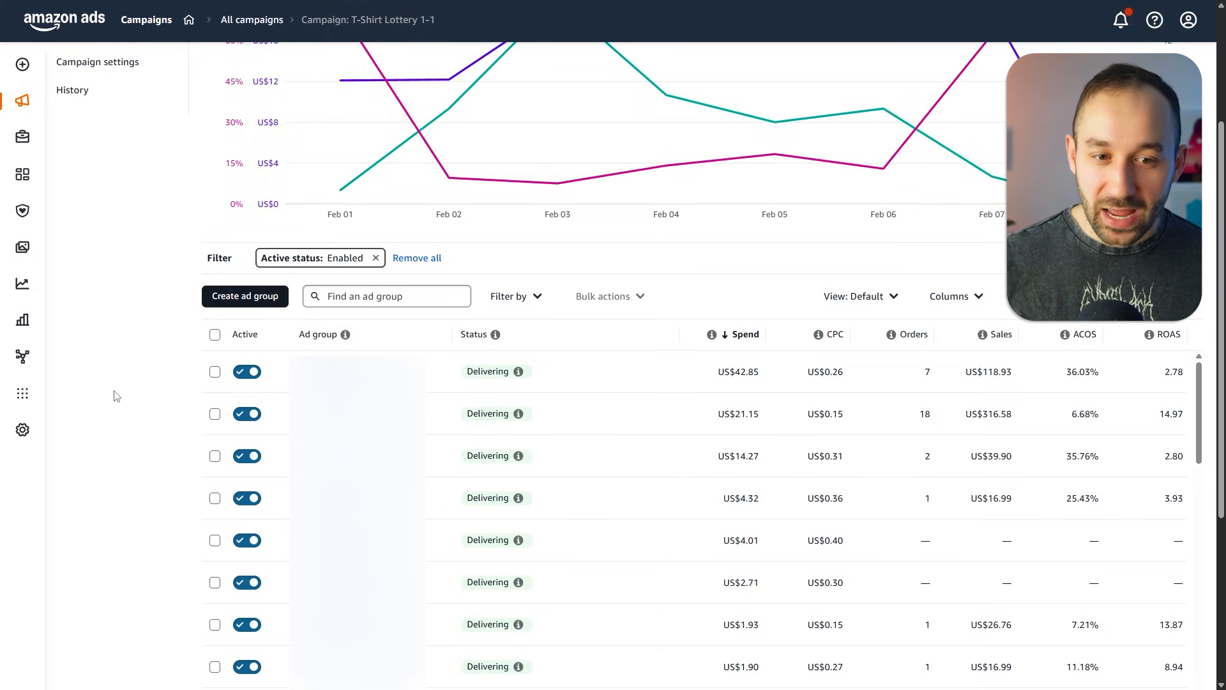
pyautogui.scroll(-1, 116, 396)
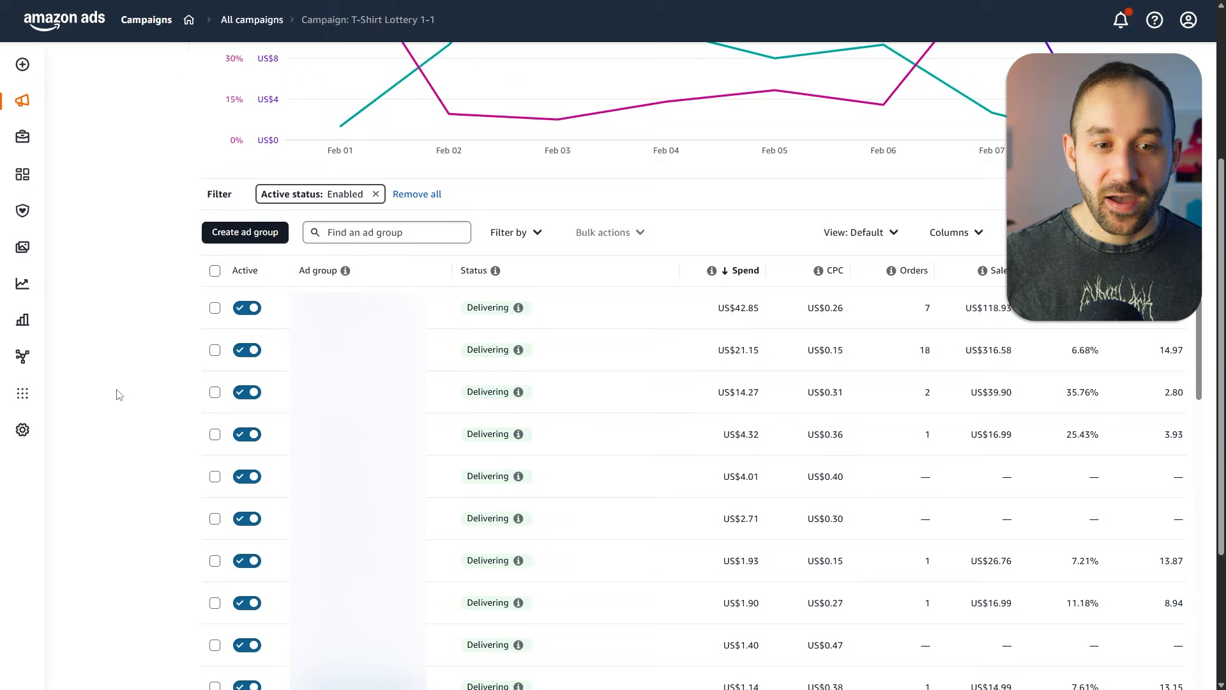
pyautogui.scroll(-1, 116, 394)
pyautogui.scroll(3, 117, 395)
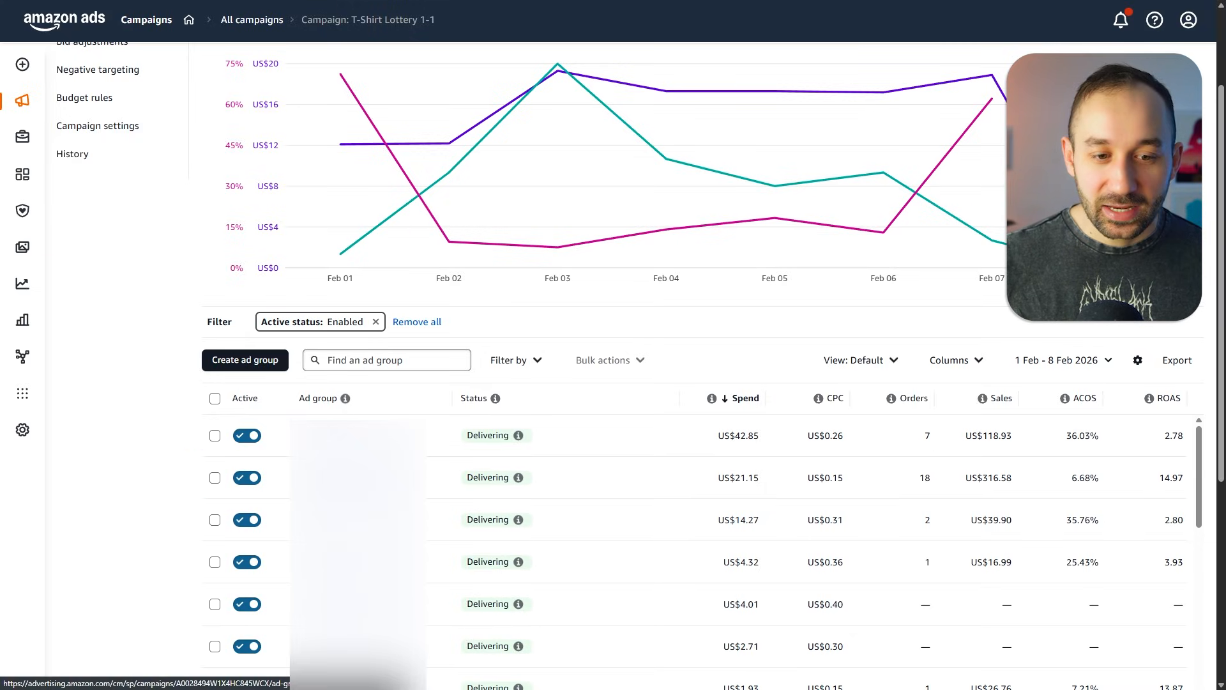
# - In the second ad group's targeting, raise both the Loose match and Substitutes bids to US$0.18
pyautogui.click(340, 480)
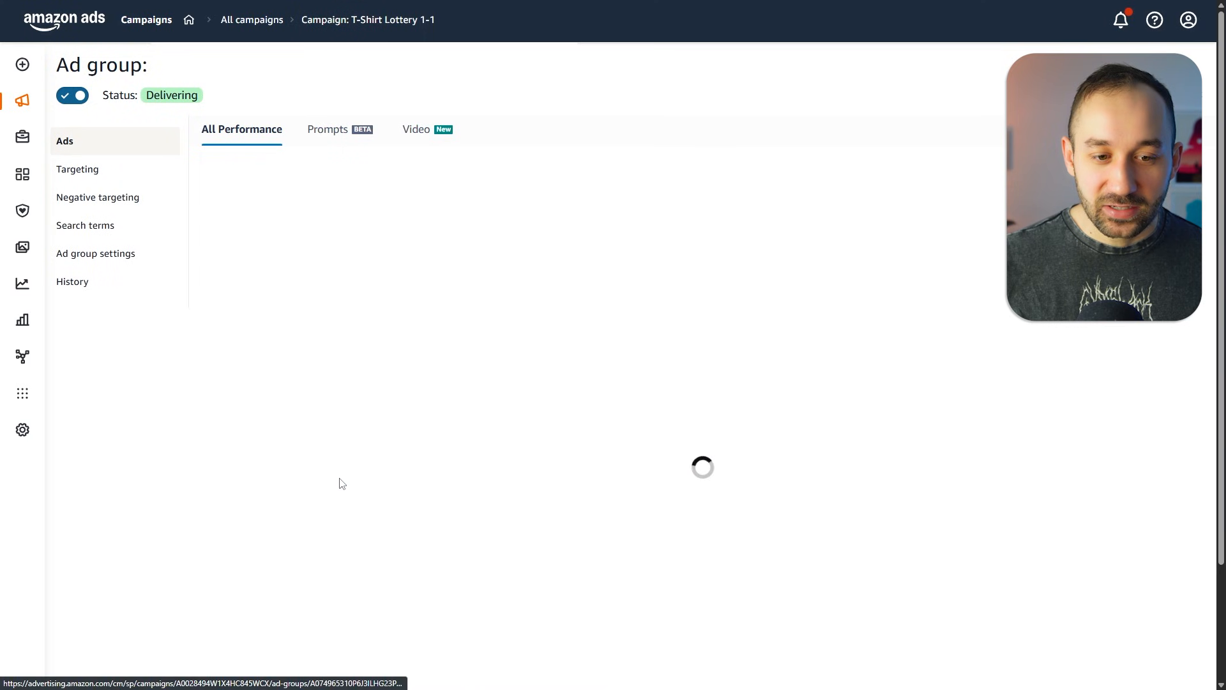
pyautogui.click(105, 170)
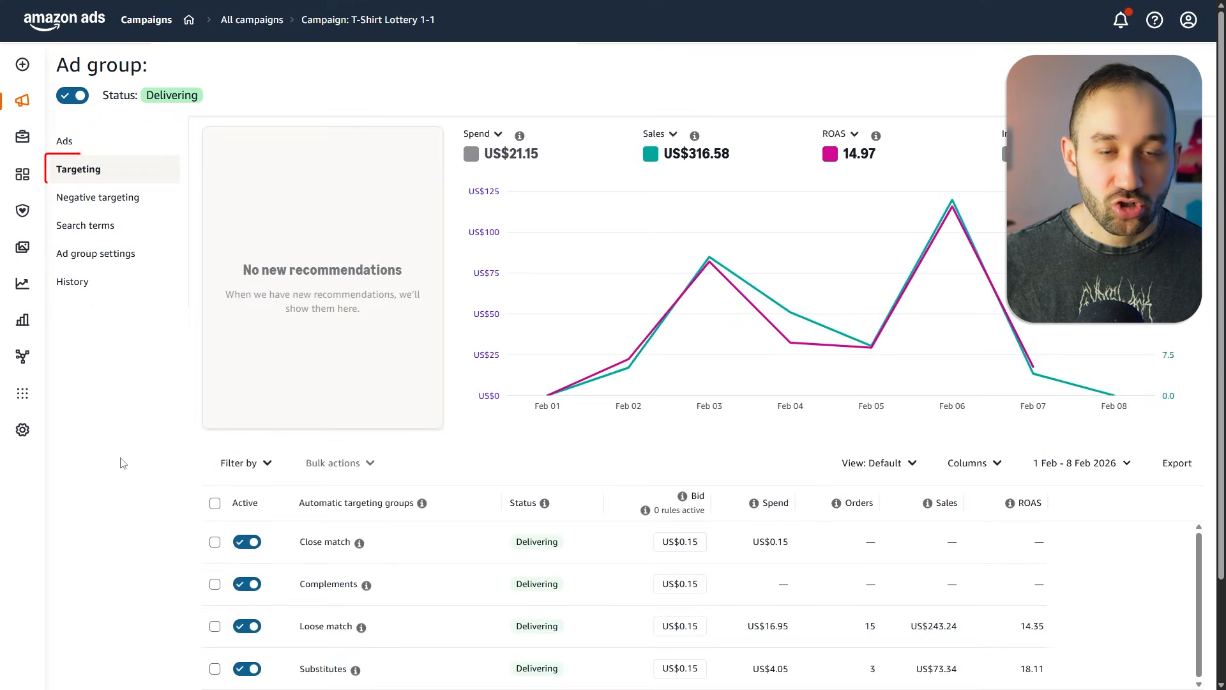
pyautogui.scroll(-2, 142, 492)
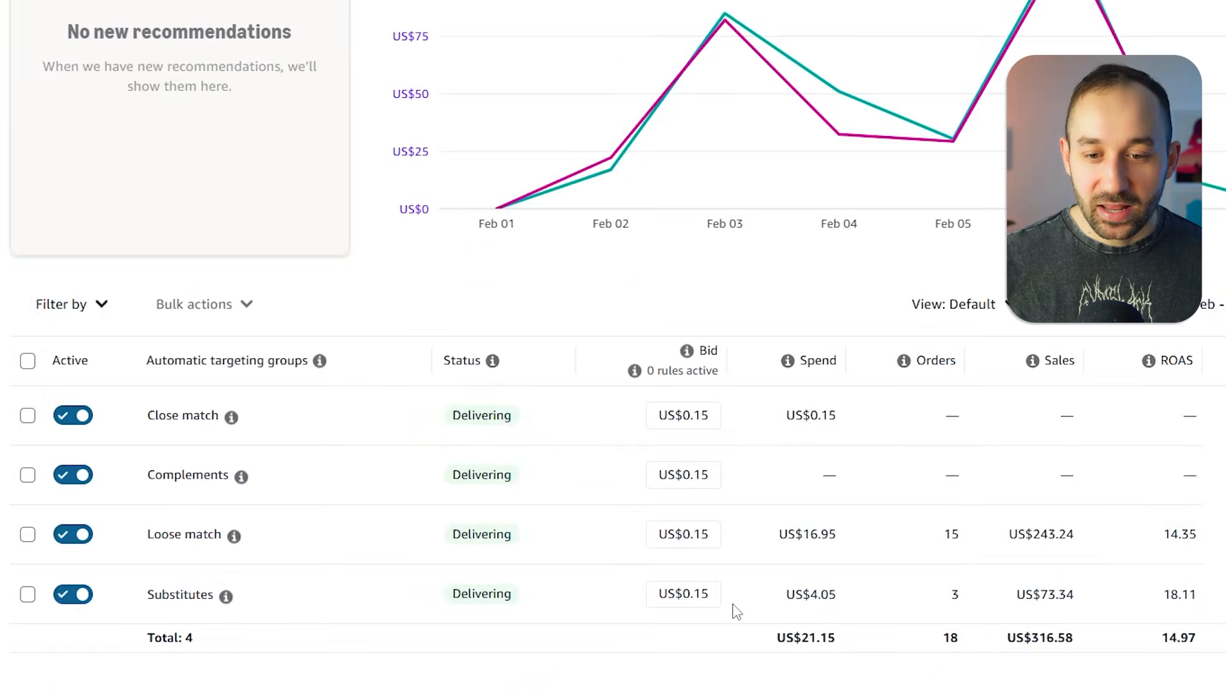
pyautogui.click(702, 540)
pyautogui.click(707, 523)
pyautogui.click(706, 523)
pyautogui.click(706, 522)
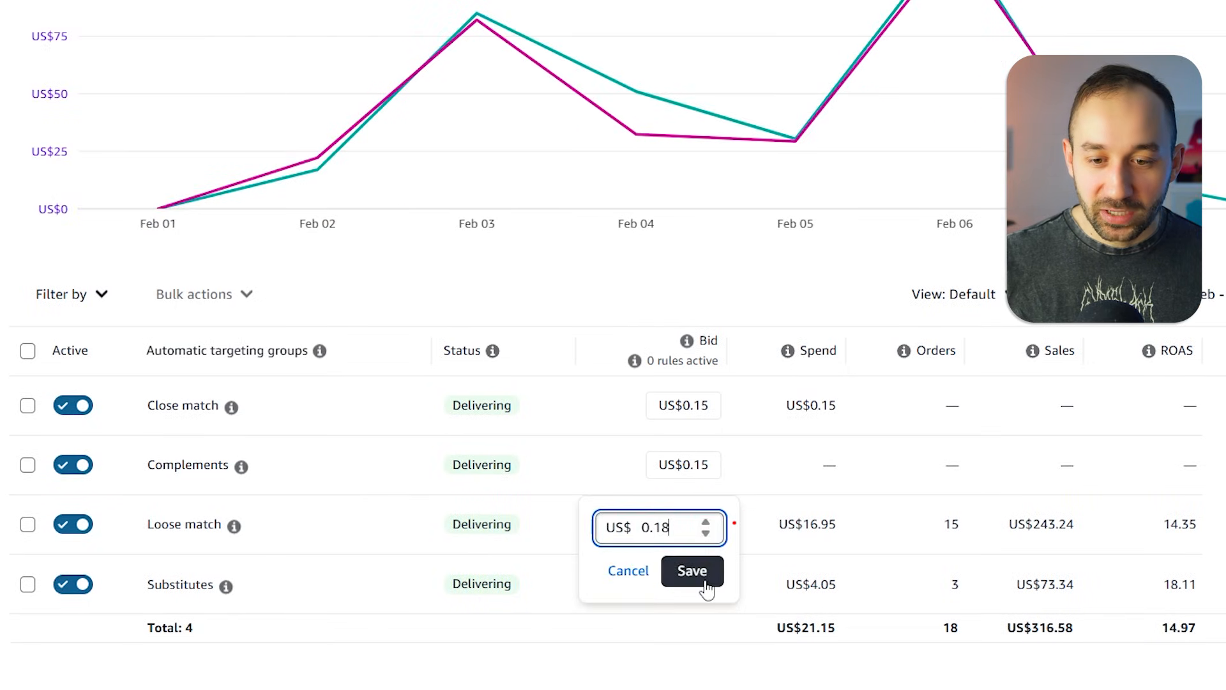
pyautogui.click(704, 578)
pyautogui.click(703, 587)
pyautogui.click(706, 561)
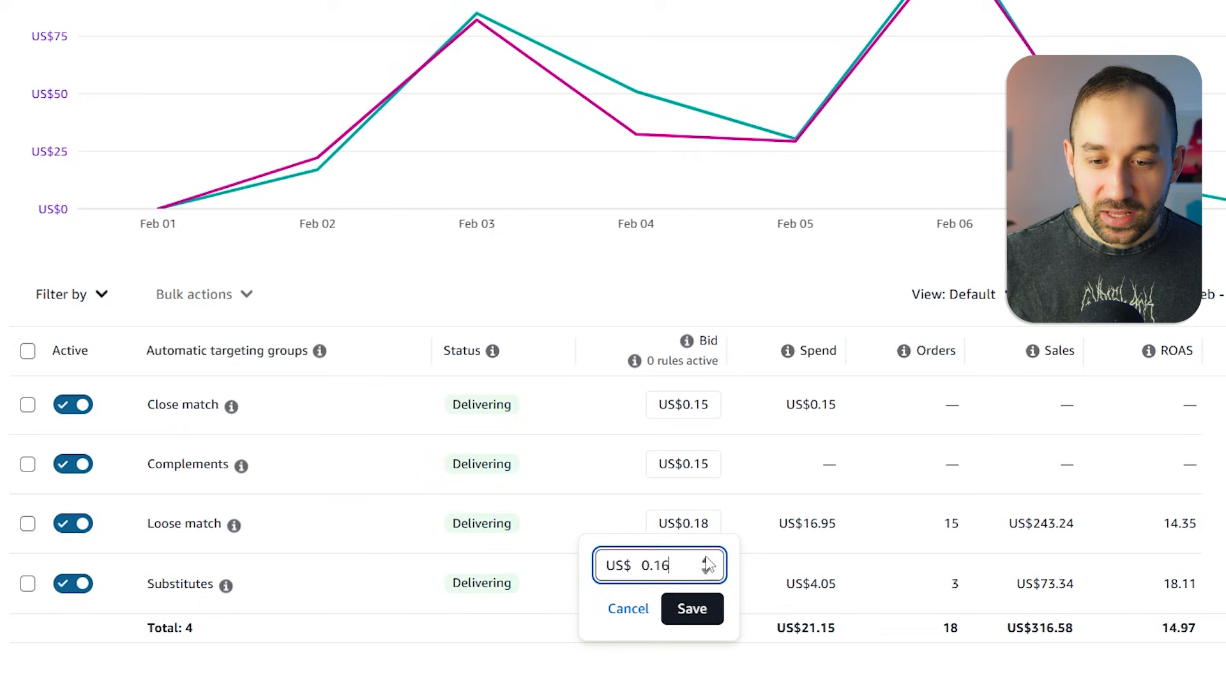
pyautogui.click(708, 562)
pyautogui.click(683, 610)
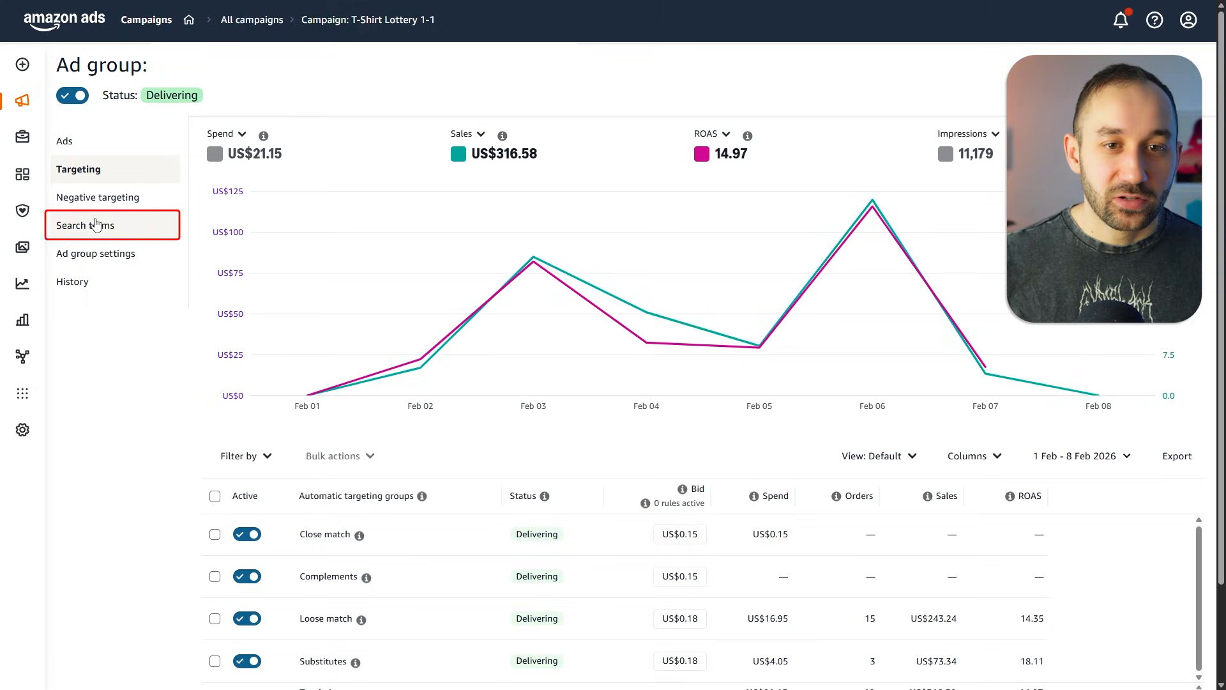
pyautogui.click(101, 228)
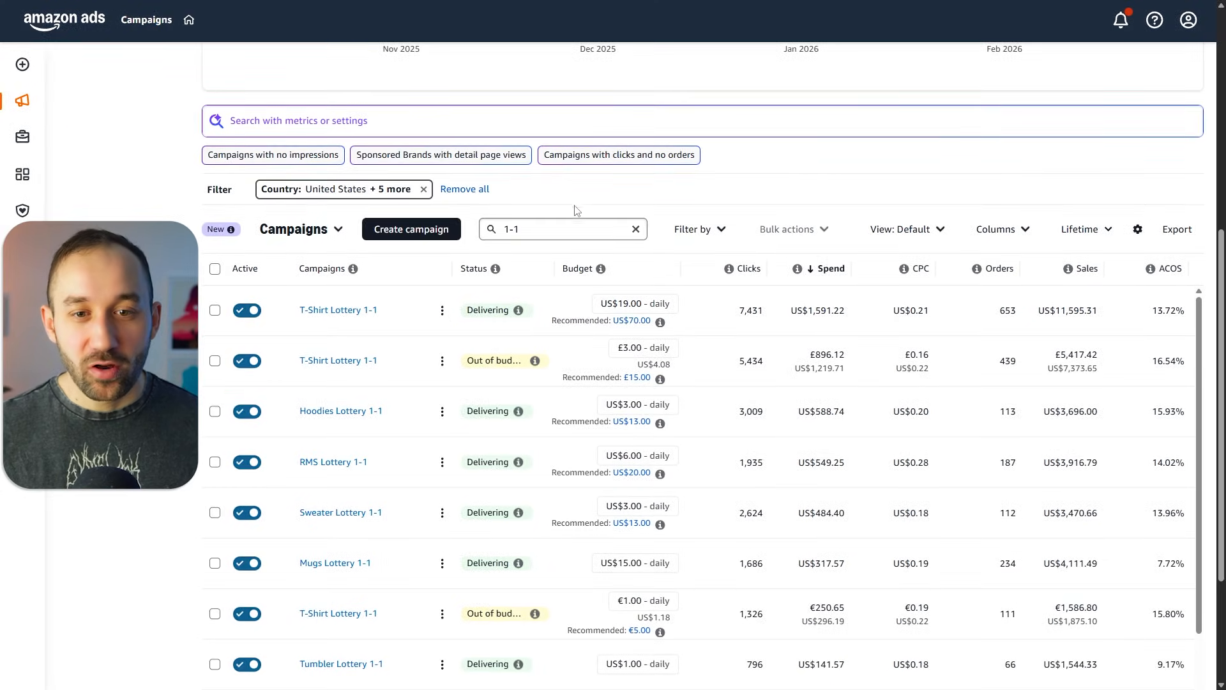
pyautogui.tripleClick(550, 230)
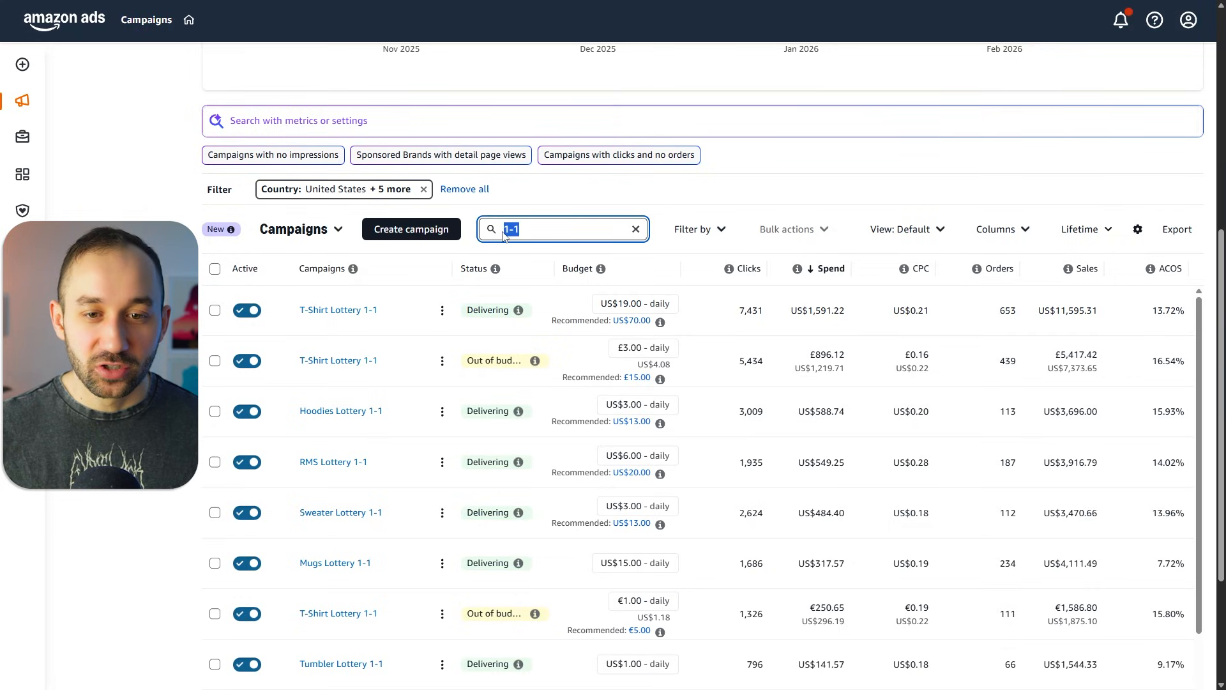
pyautogui.click(601, 199)
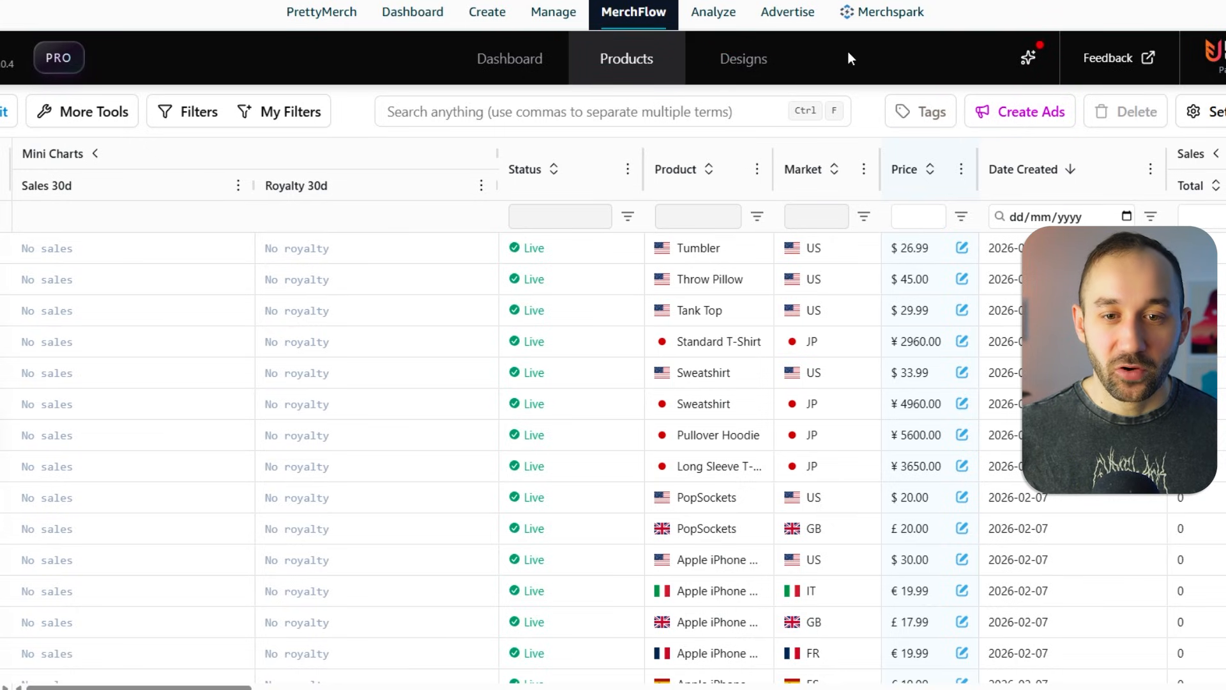
# - Filter the product table's Market column to US only
pyautogui.click(867, 217)
pyautogui.click(868, 279)
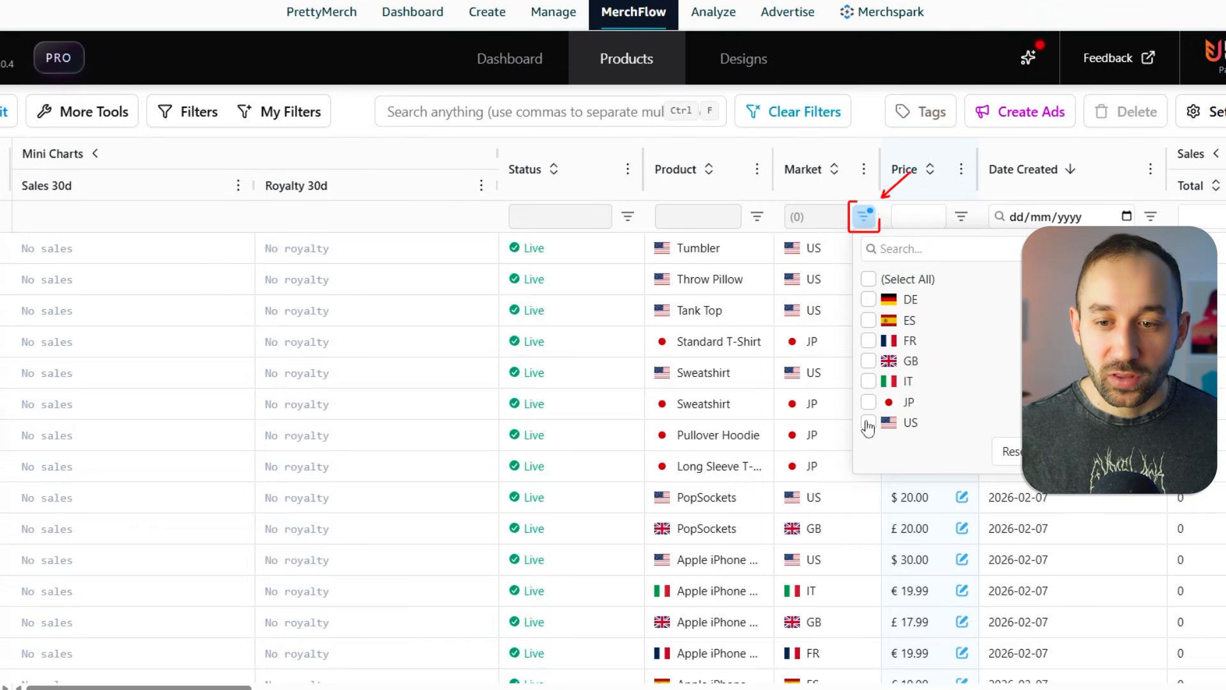
pyautogui.click(869, 422)
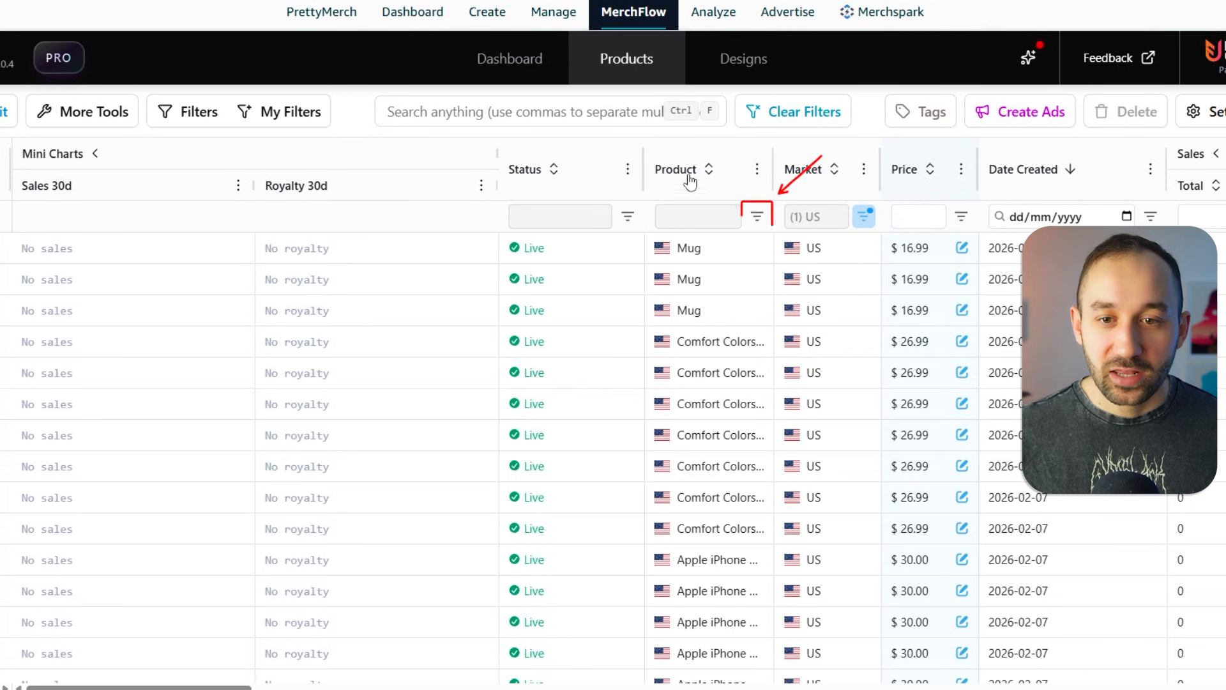
# - Filter the Product column to show only Standard T-Shirt
pyautogui.click(757, 216)
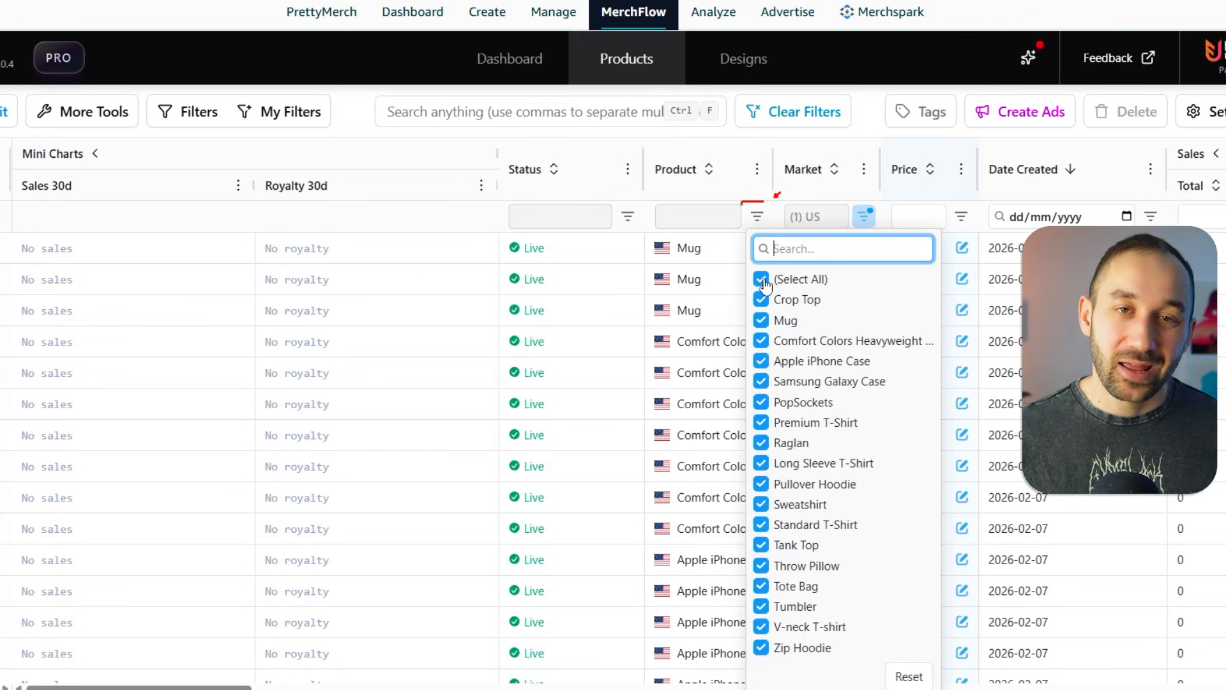
pyautogui.click(761, 279)
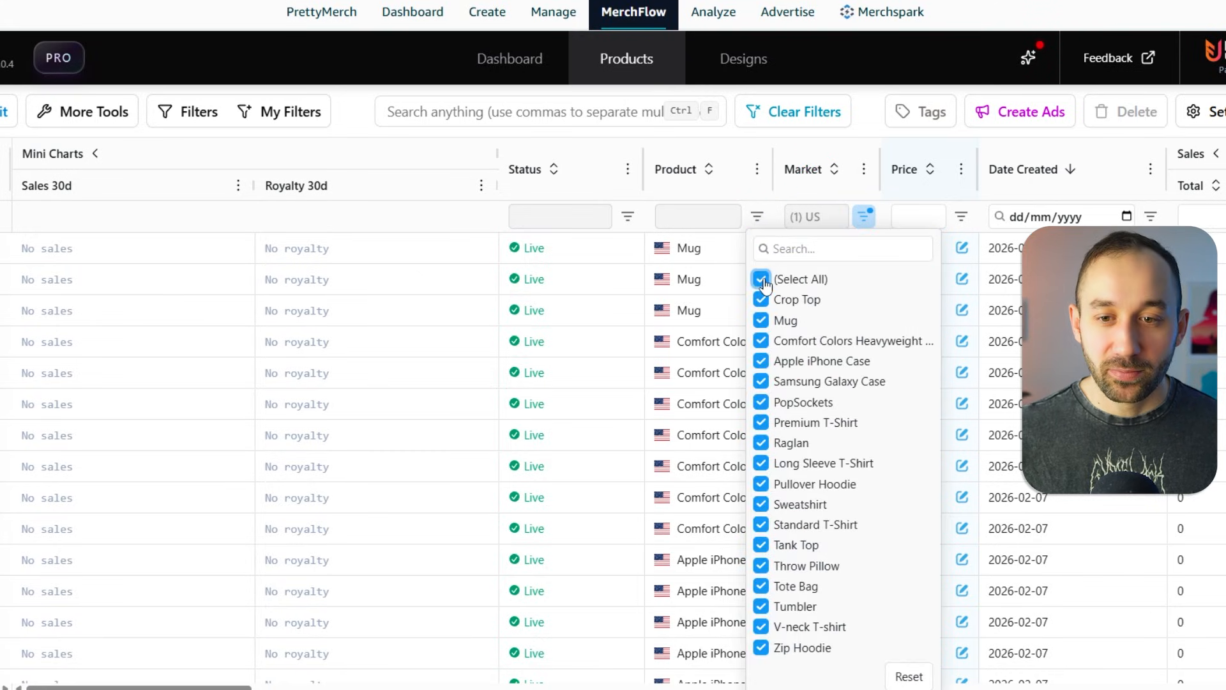
pyautogui.click(762, 525)
pyautogui.click(315, 56)
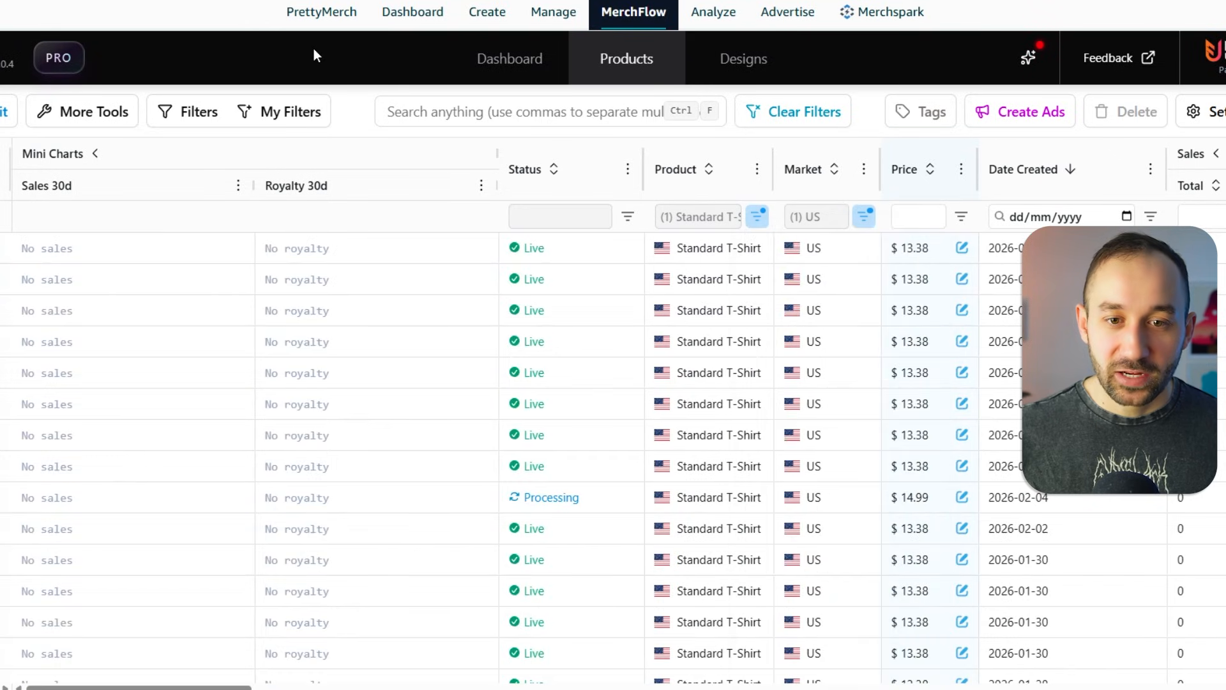
# - Filter the Status column to show only Live products
pyautogui.click(628, 216)
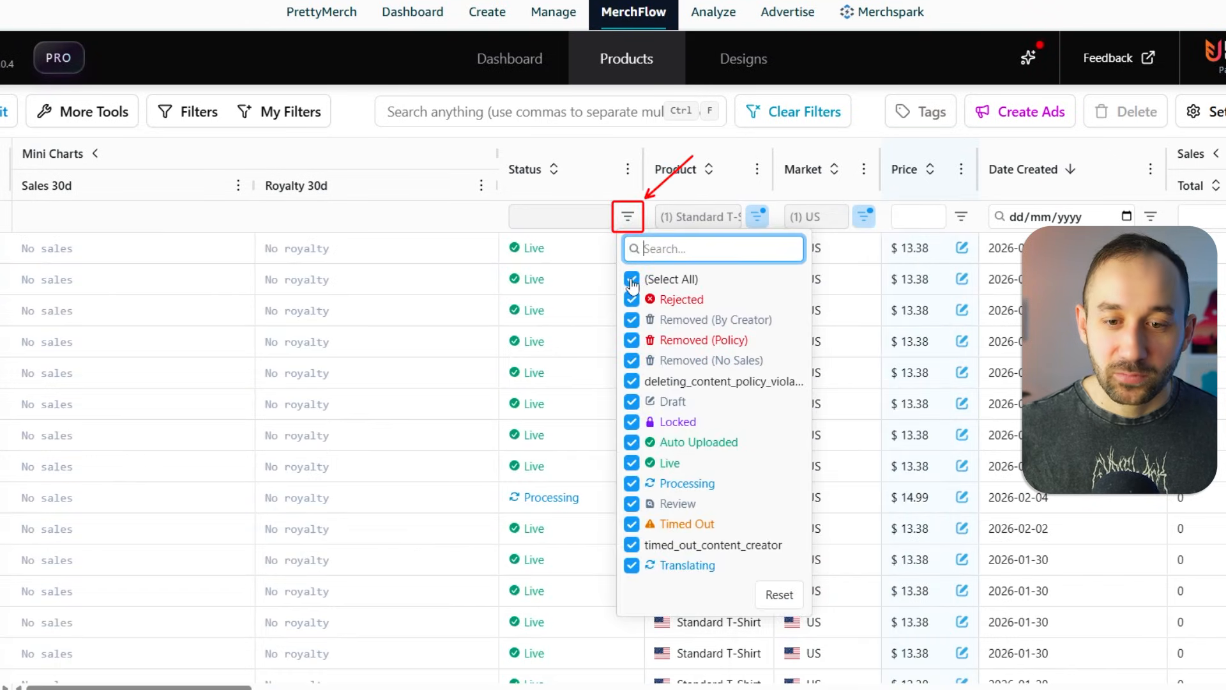
pyautogui.click(632, 279)
pyautogui.click(632, 463)
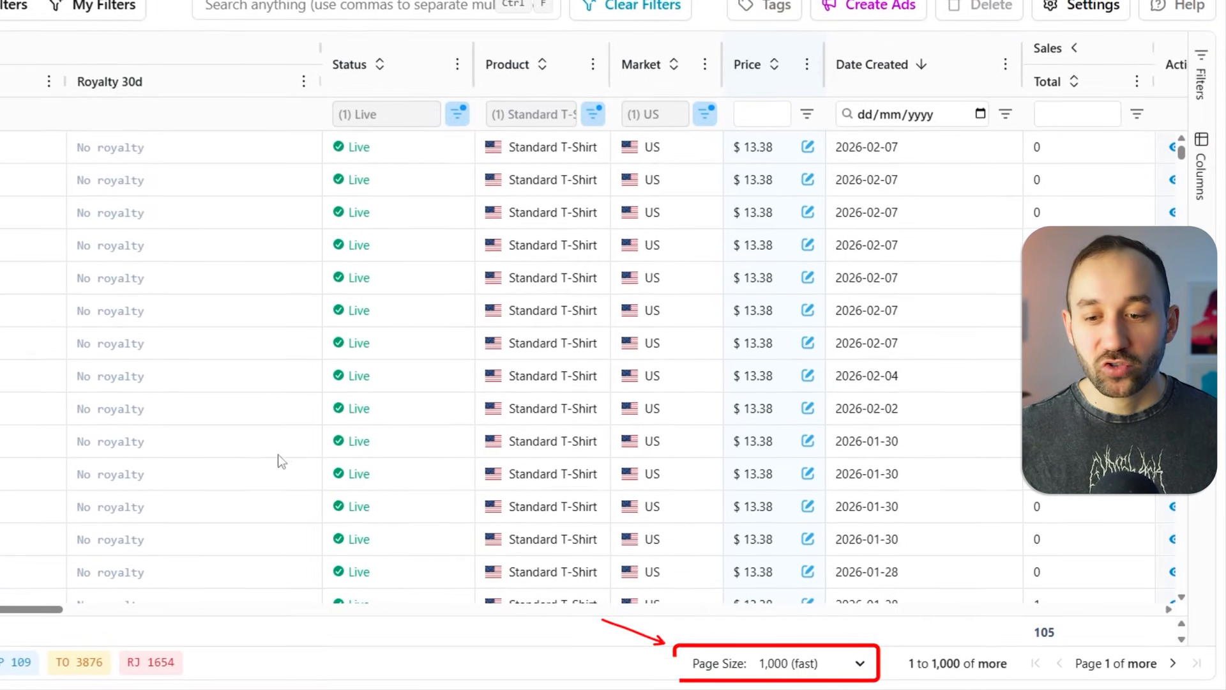
# - Set the table's page size to 100 (fastest)
pyautogui.click(815, 667)
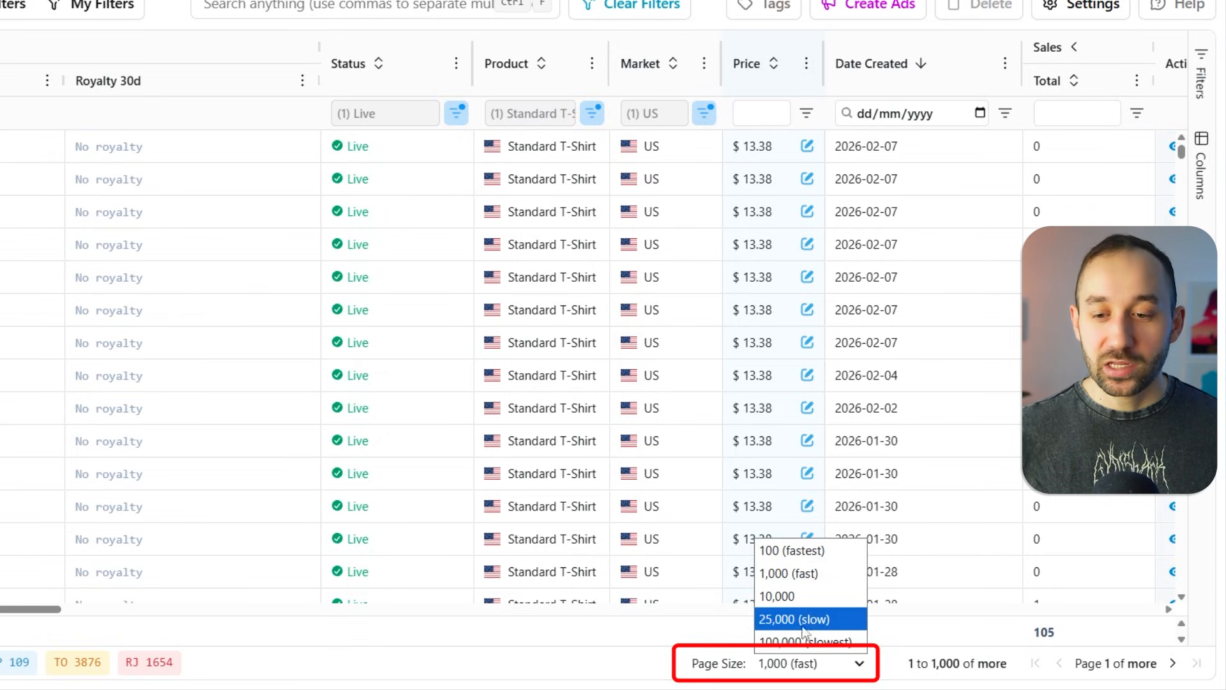
pyautogui.click(664, 668)
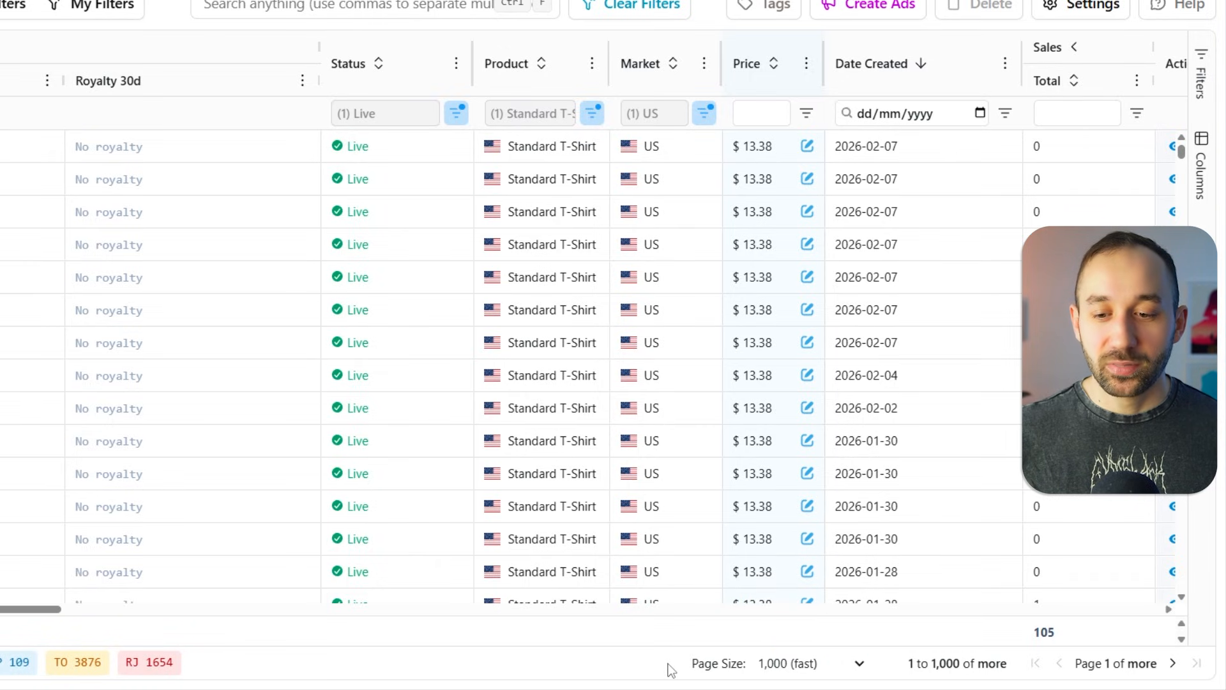
pyautogui.click(816, 662)
pyautogui.click(780, 547)
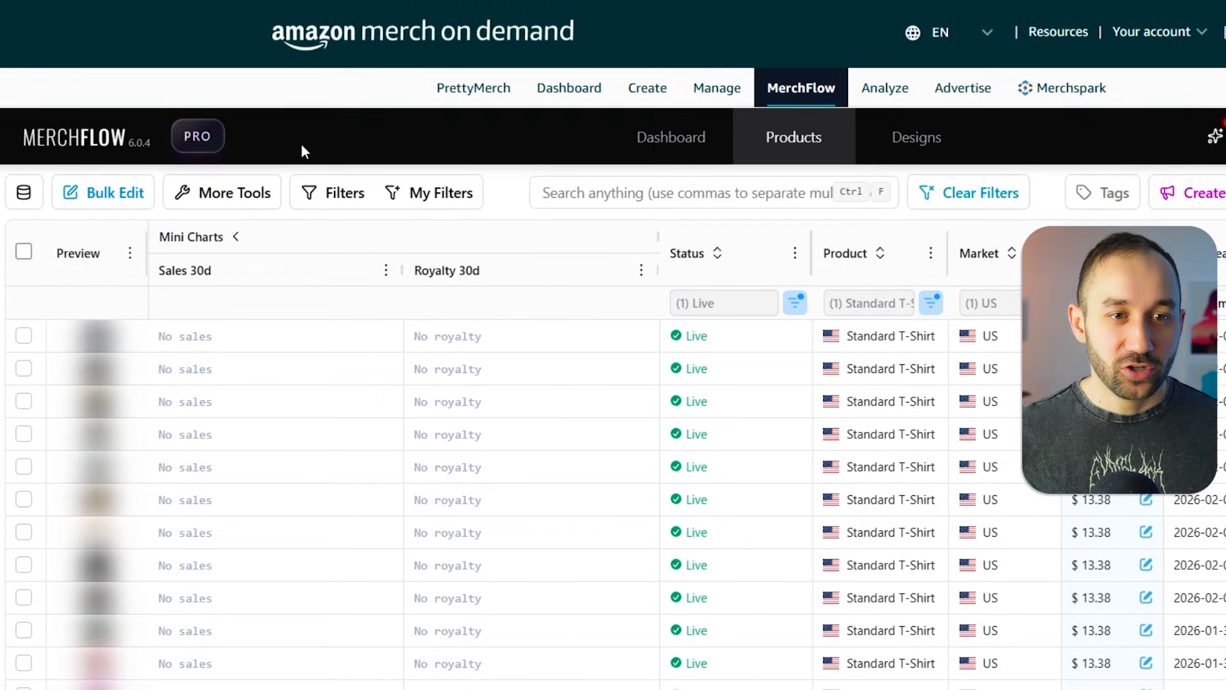
# - Select all rows on the page and load ad-safe ASINs for them
pyautogui.click(30, 254)
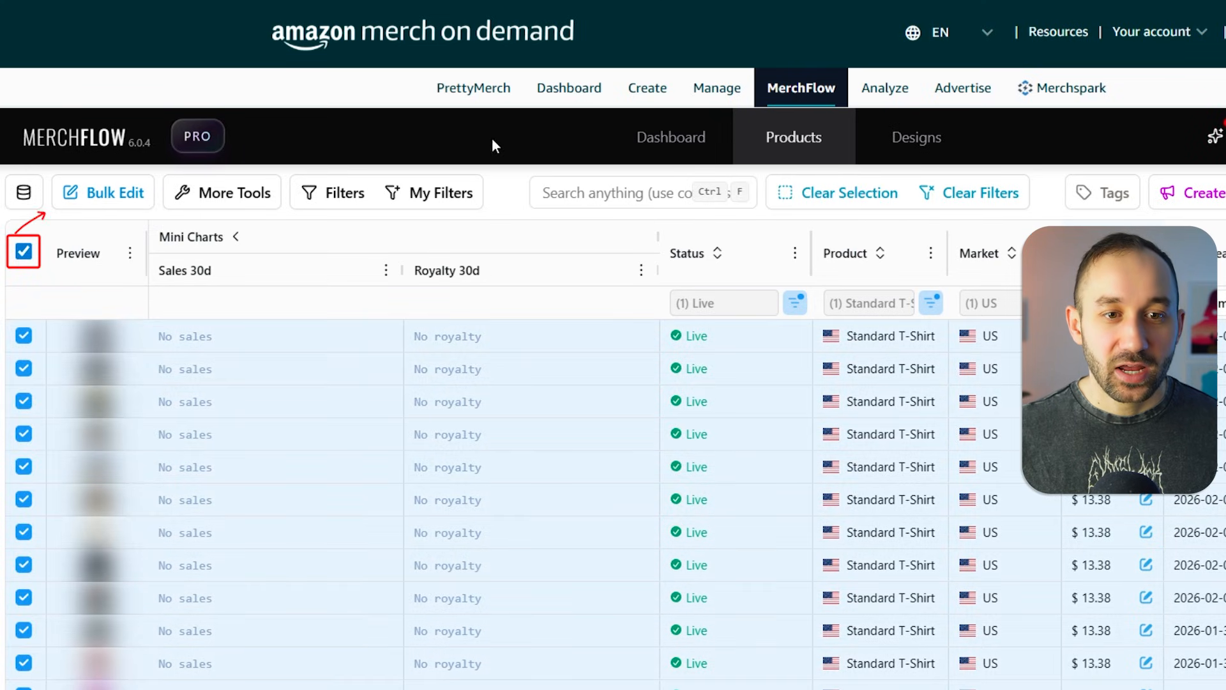
pyautogui.click(261, 192)
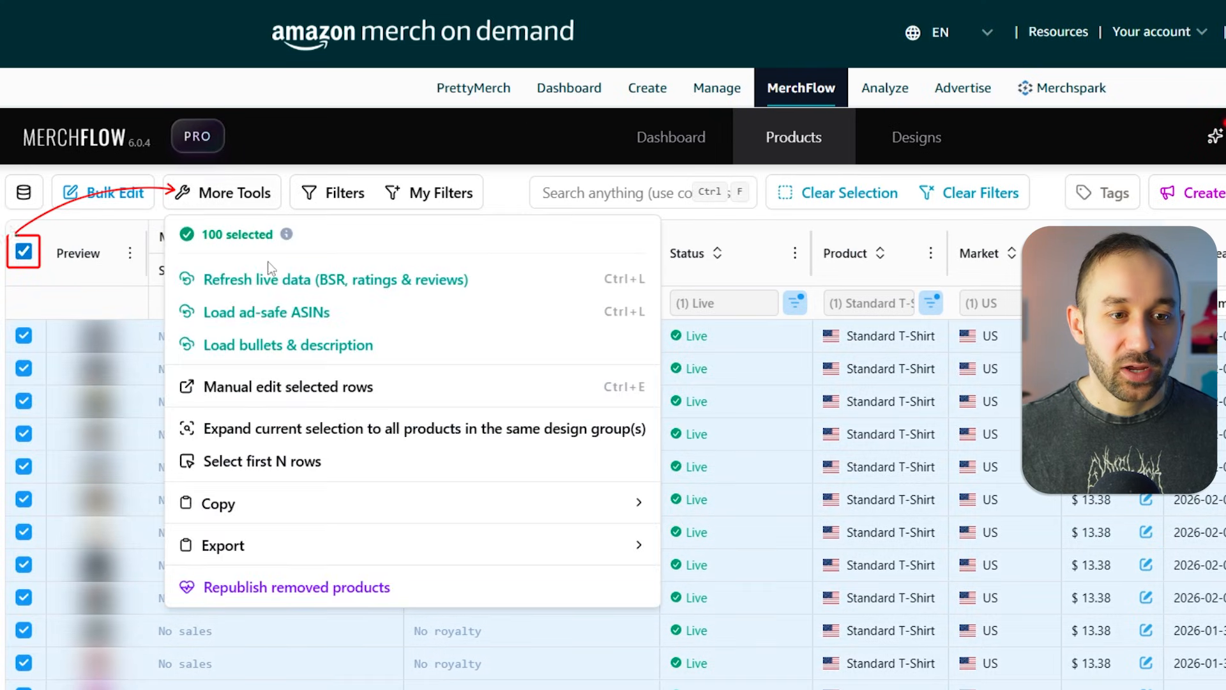
pyautogui.click(356, 311)
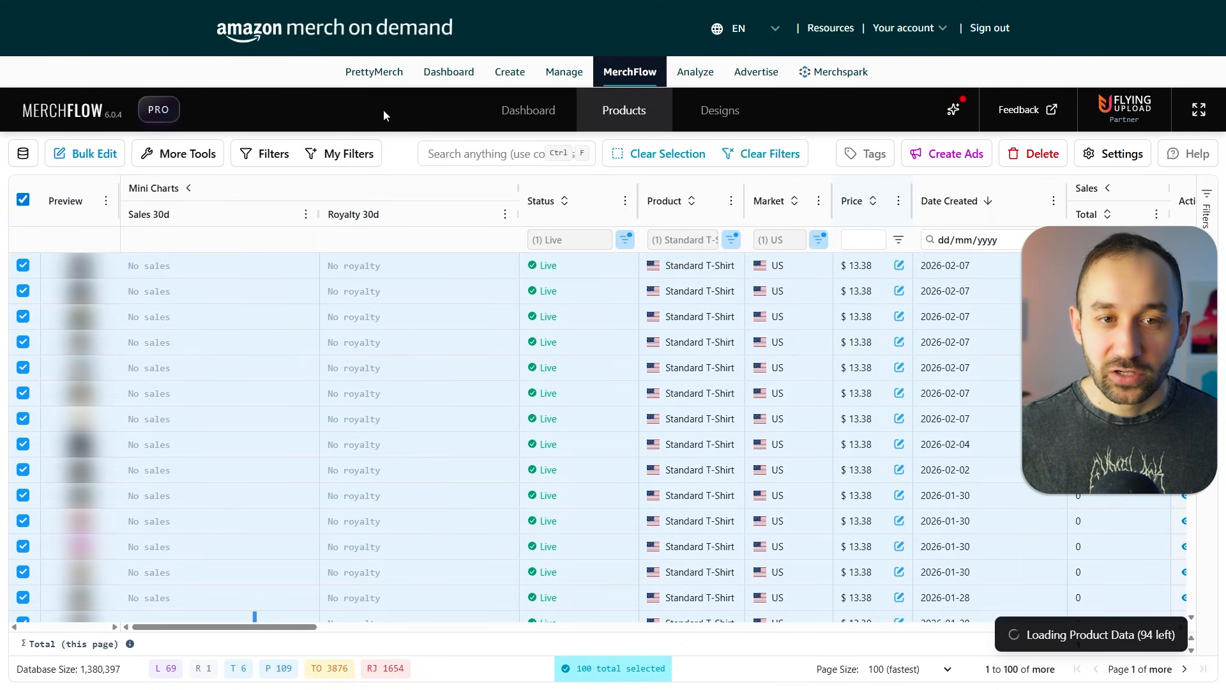
# - Abort the remaining product data loading
pyautogui.moveTo(1135, 648)
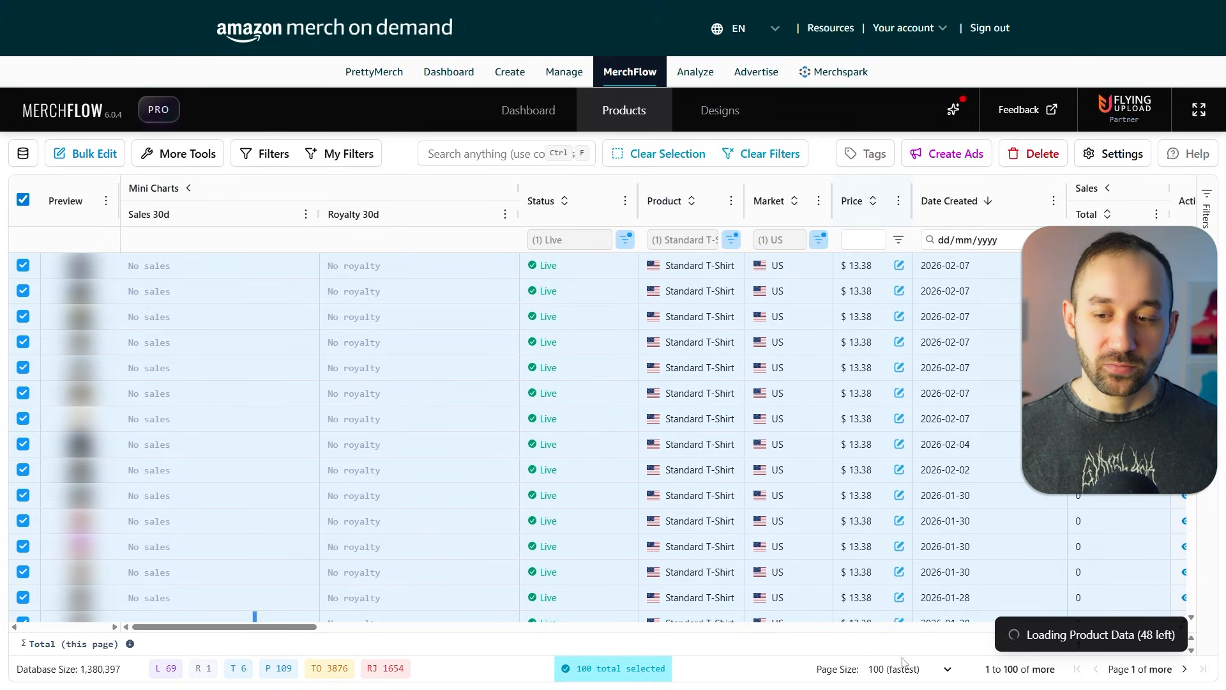
pyautogui.moveTo(1005, 631)
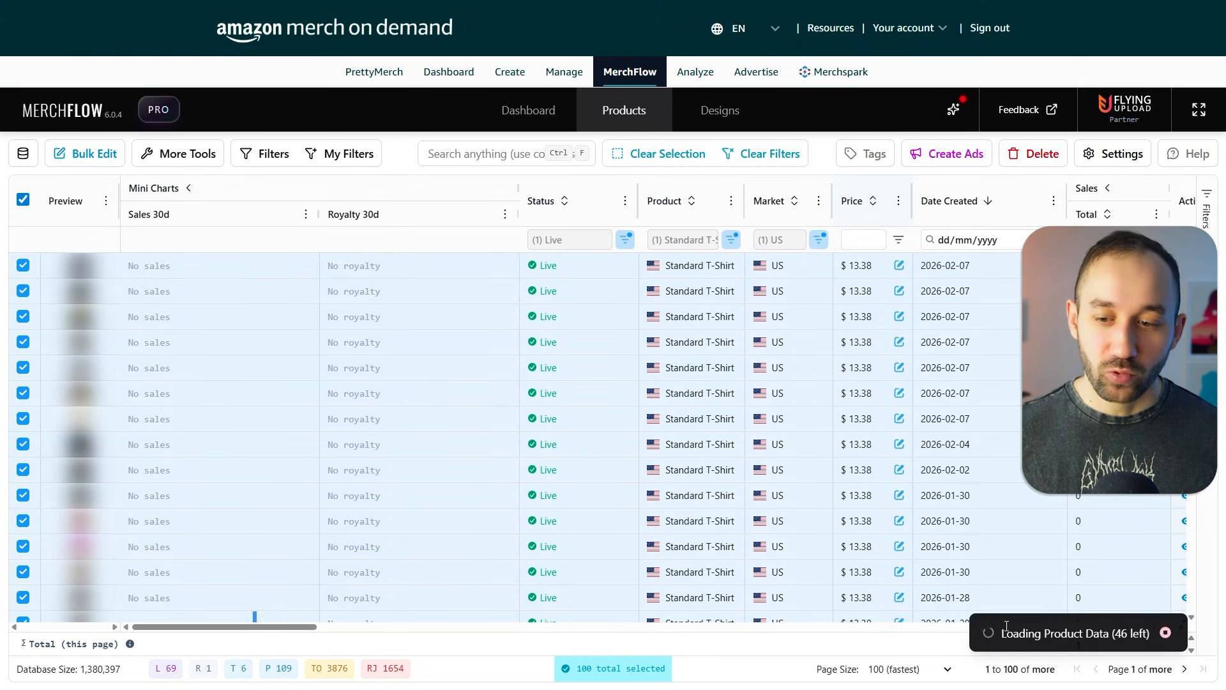
pyautogui.click(1166, 633)
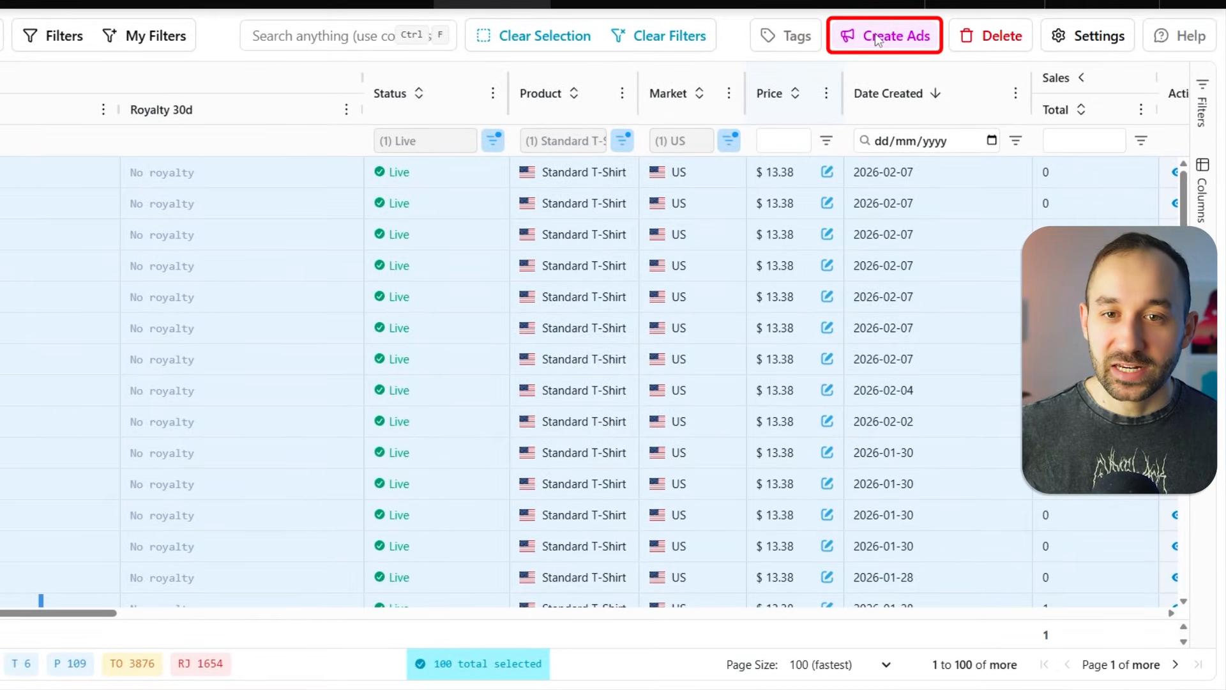
# - Open the Create Ads bulk file form and name the new campaign T-Shirt Lottery mark shaggy
pyautogui.click(875, 37)
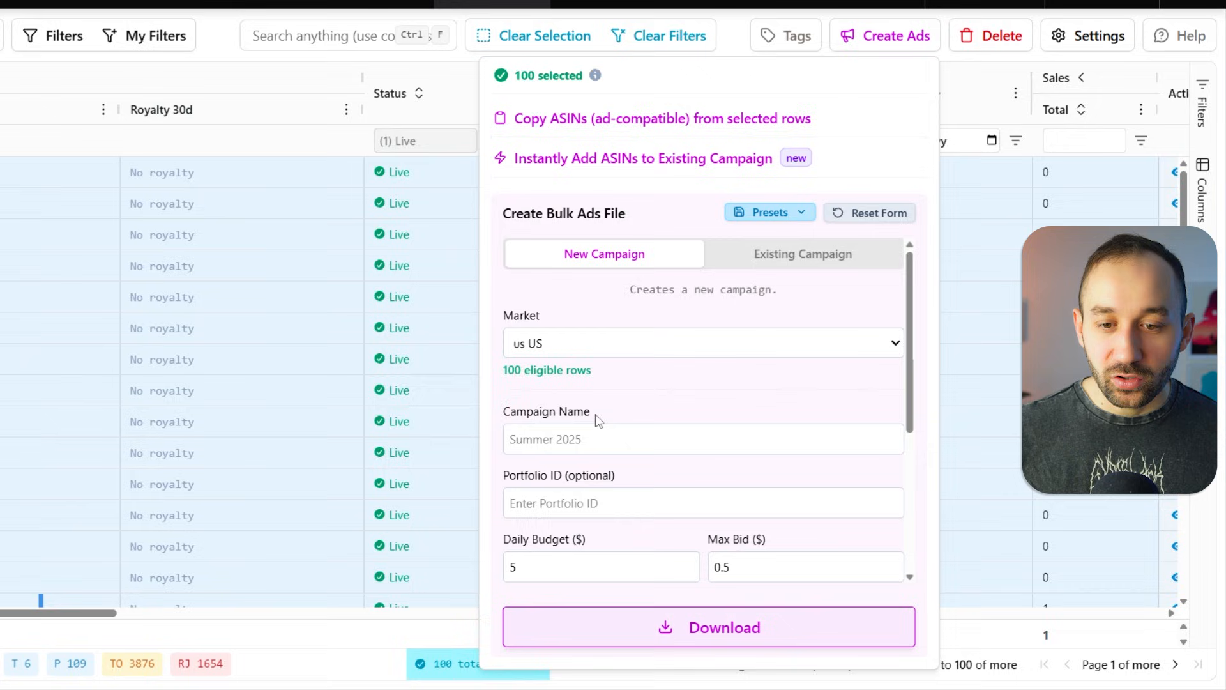
pyautogui.scroll(-1, 601, 414)
pyautogui.click(579, 359)
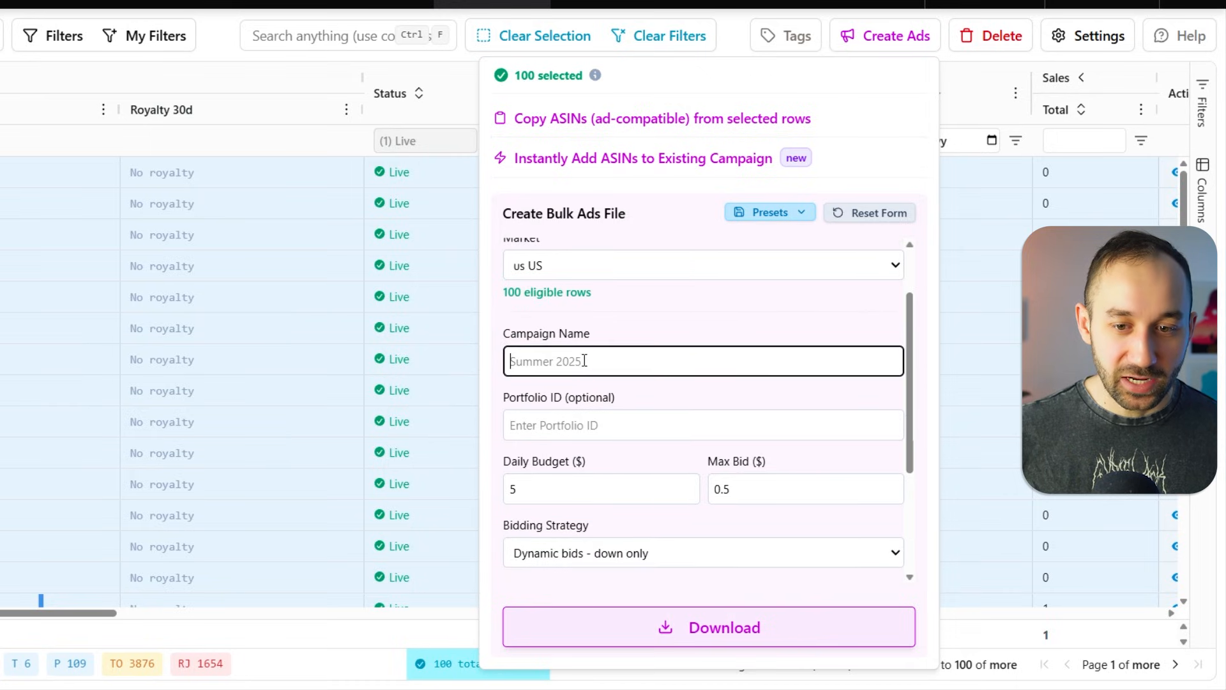
pyautogui.write('T-Shirt Lottery mark S')
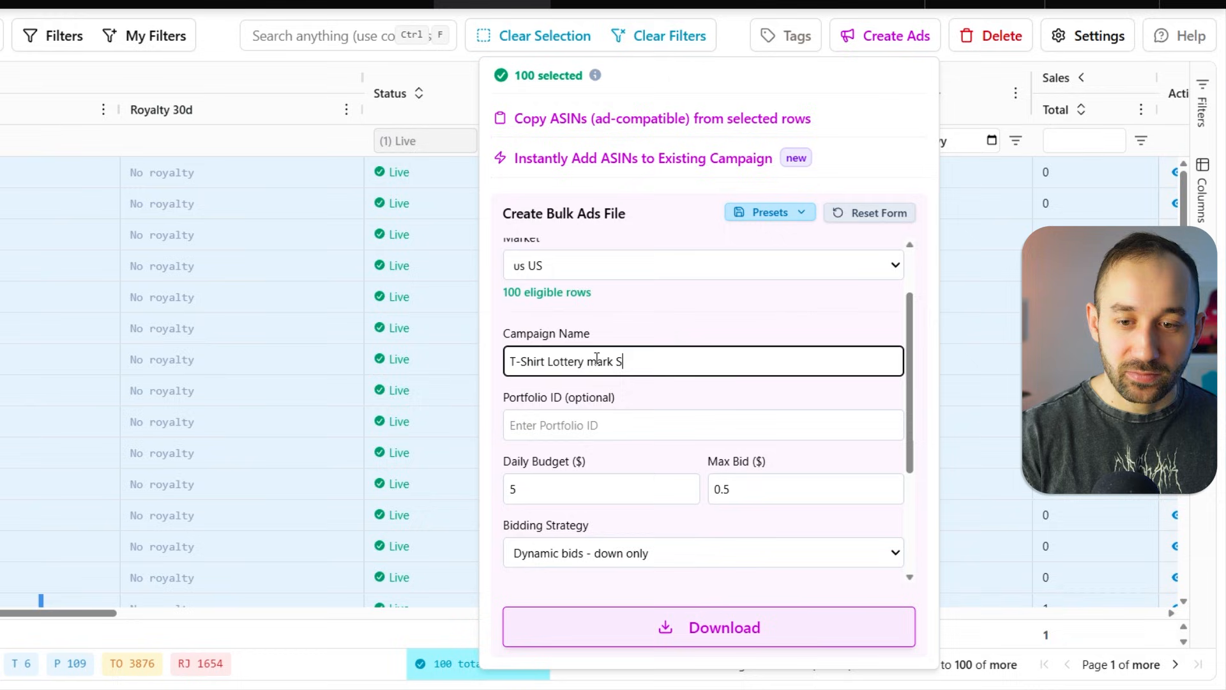
pyautogui.press('BackSpace')
pyautogui.write('shaggy')
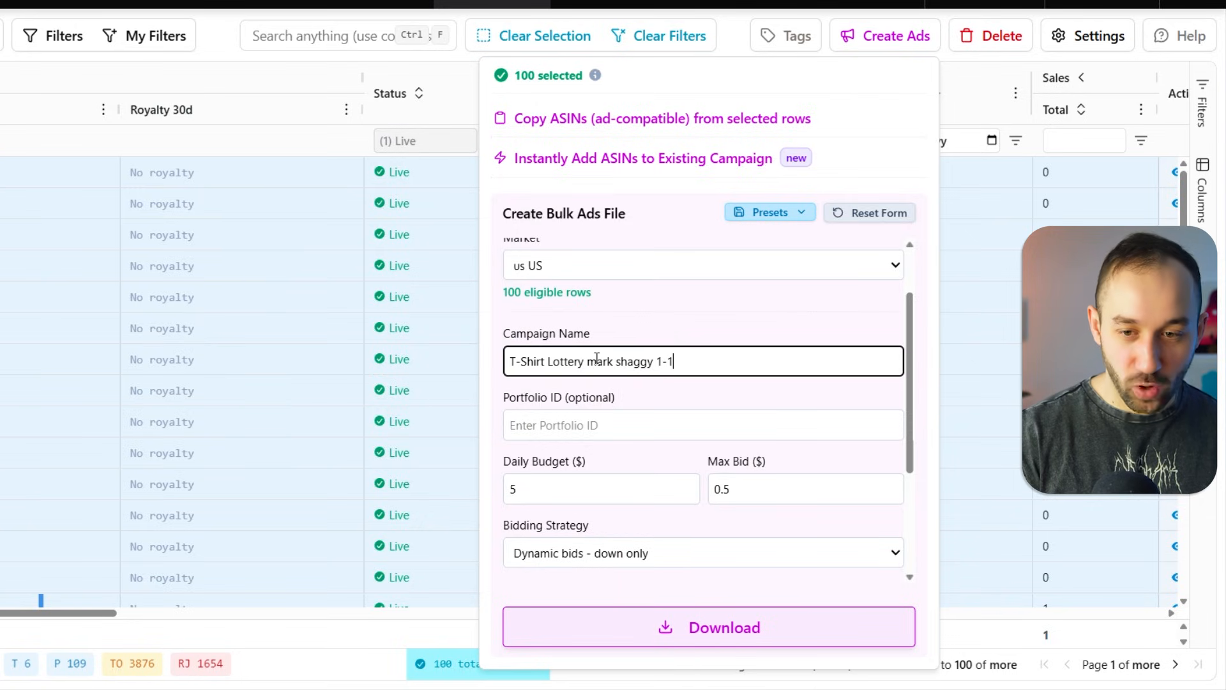
pyautogui.press('Tab')
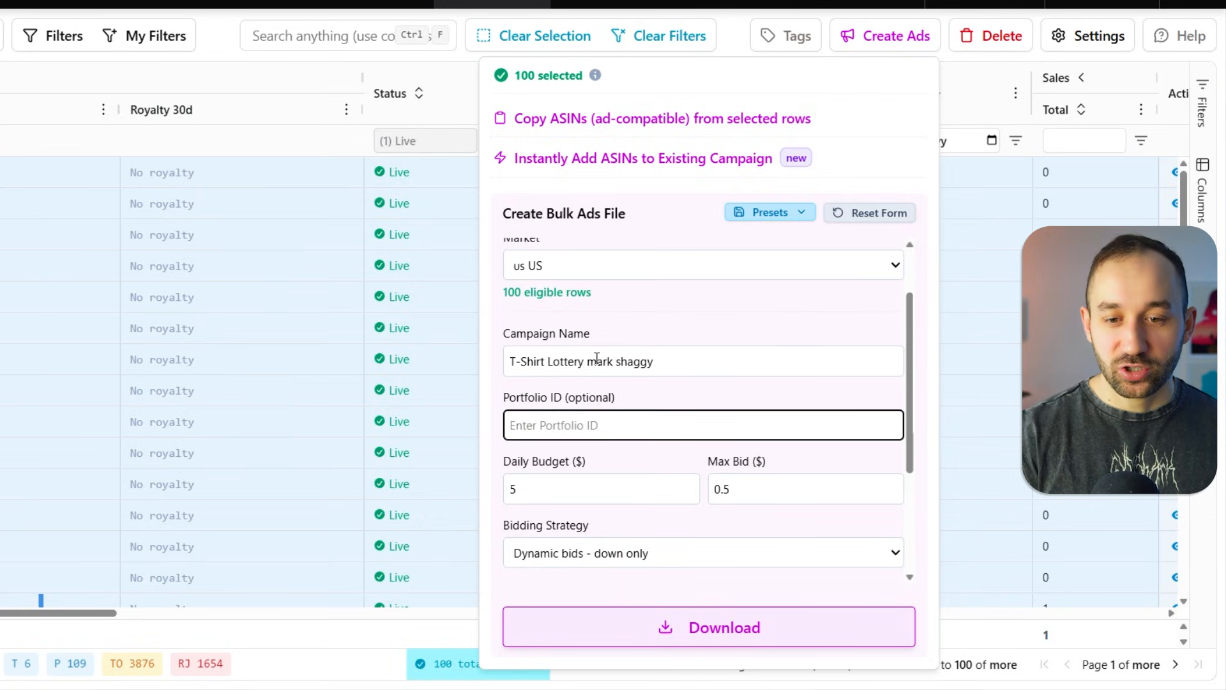
# - Set the campaign's Max Bid to 0.15
pyautogui.scroll(-1, 562, 390)
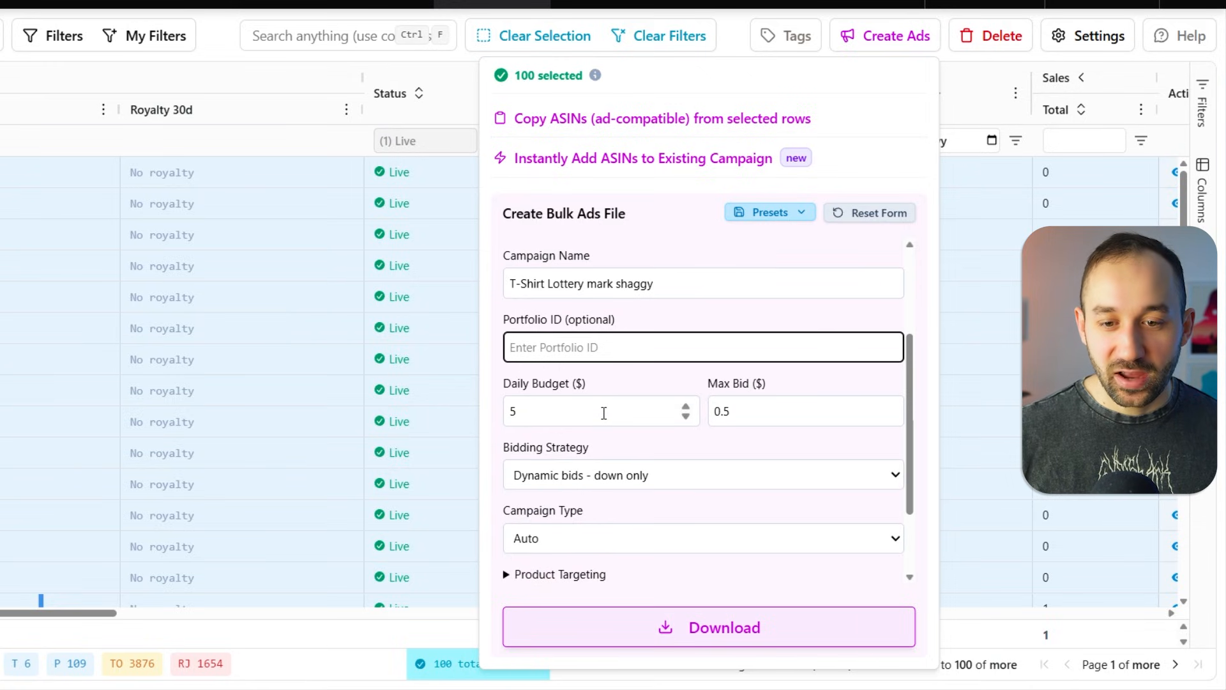
pyautogui.click(604, 413)
pyautogui.click(729, 411)
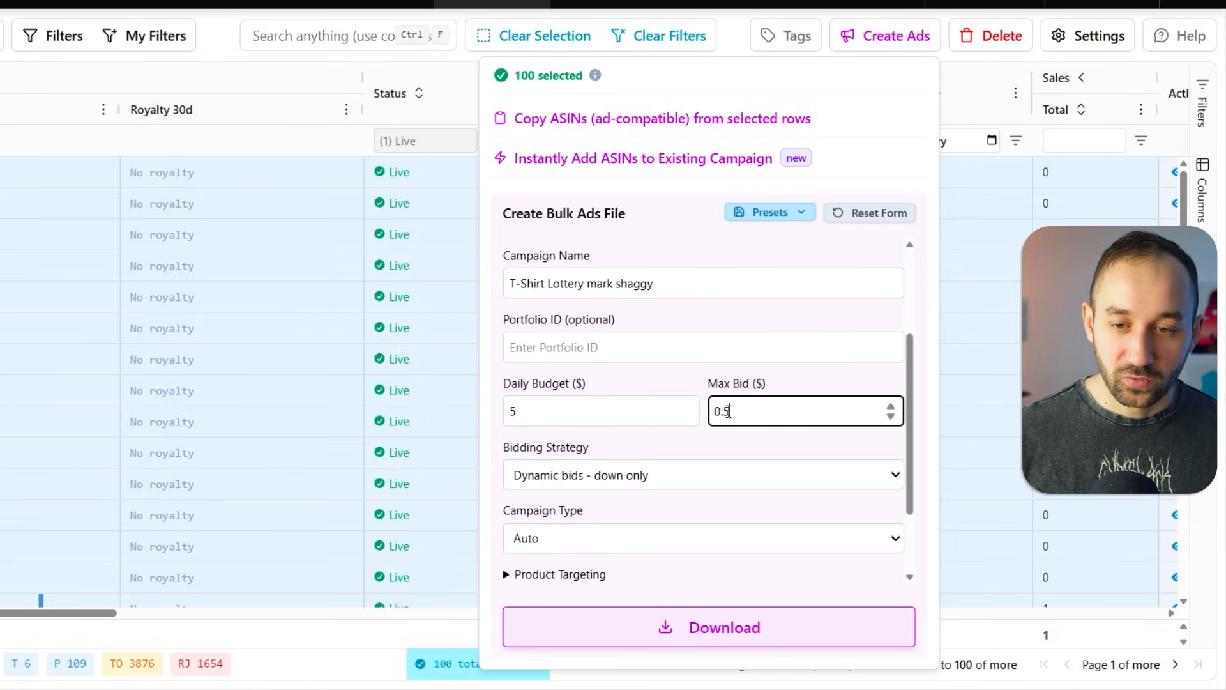
pyautogui.doubleClick(728, 411)
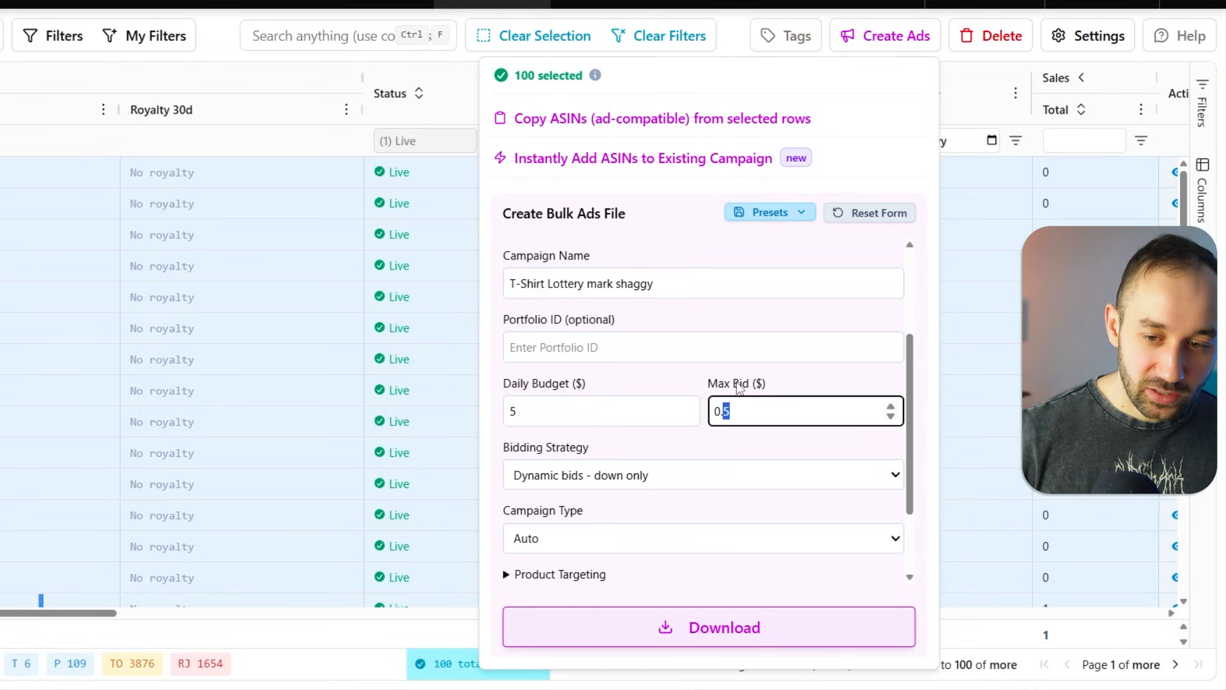
pyautogui.write('15')
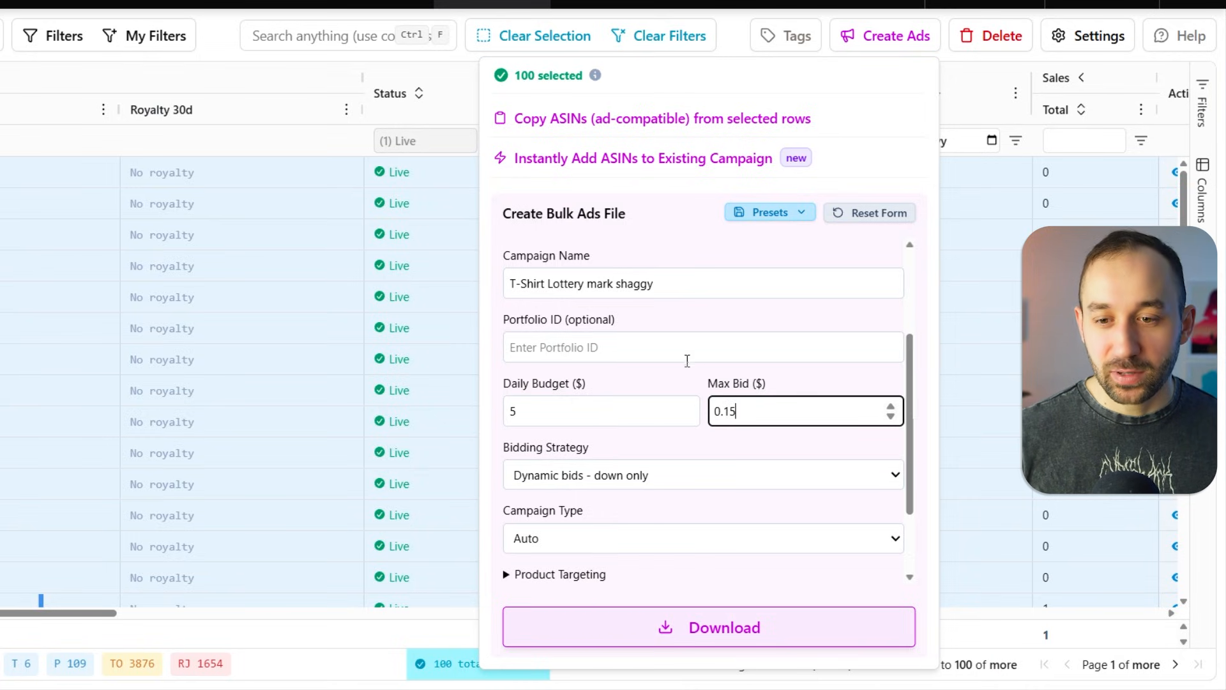
# - Set the bidding strategy to Fixed bid
pyautogui.scroll(-1, 639, 367)
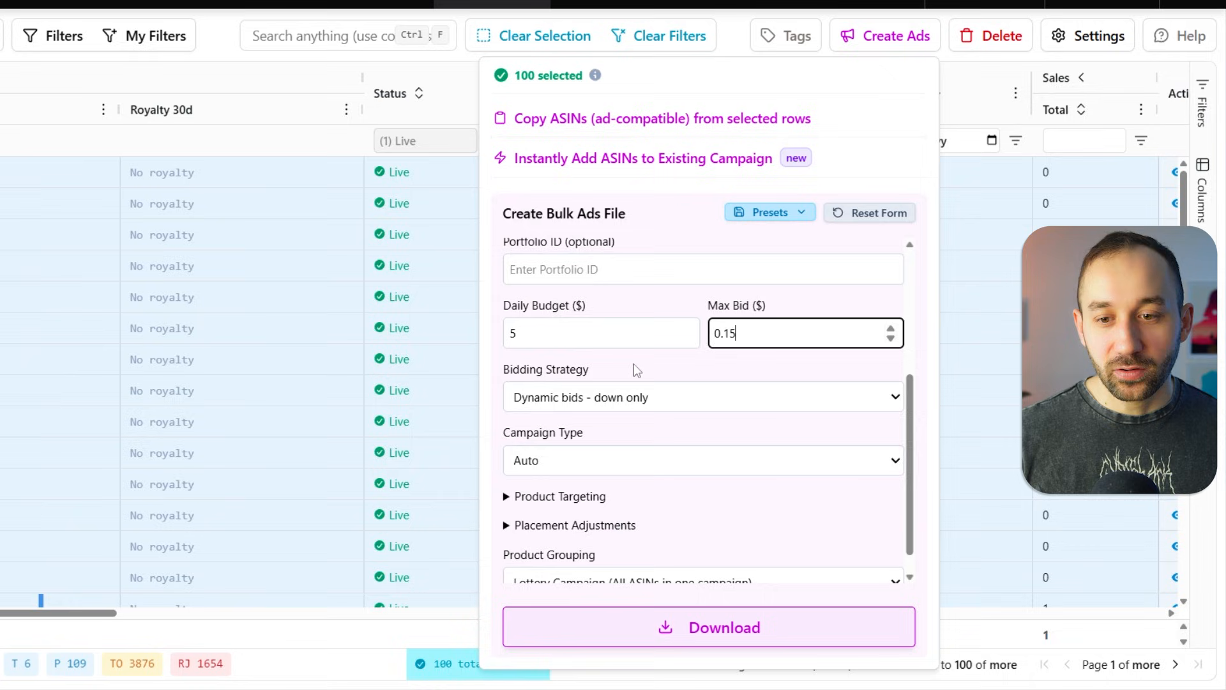
pyautogui.scroll(-1, 645, 348)
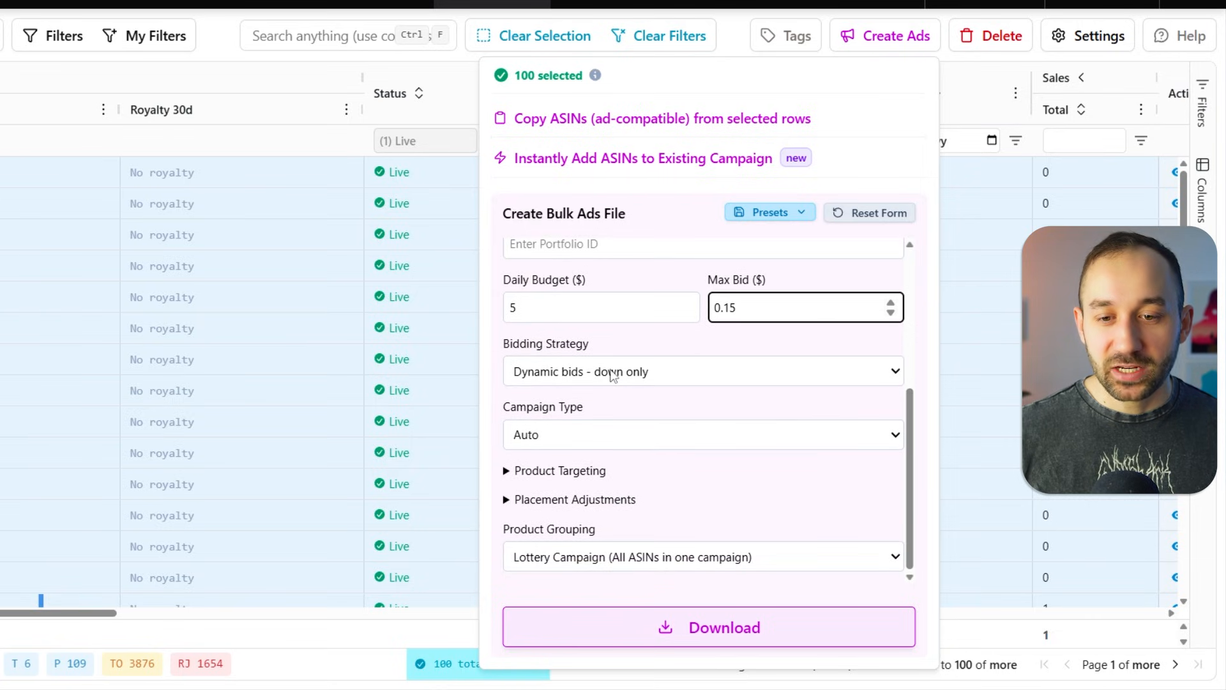
pyautogui.click(612, 374)
pyautogui.click(616, 442)
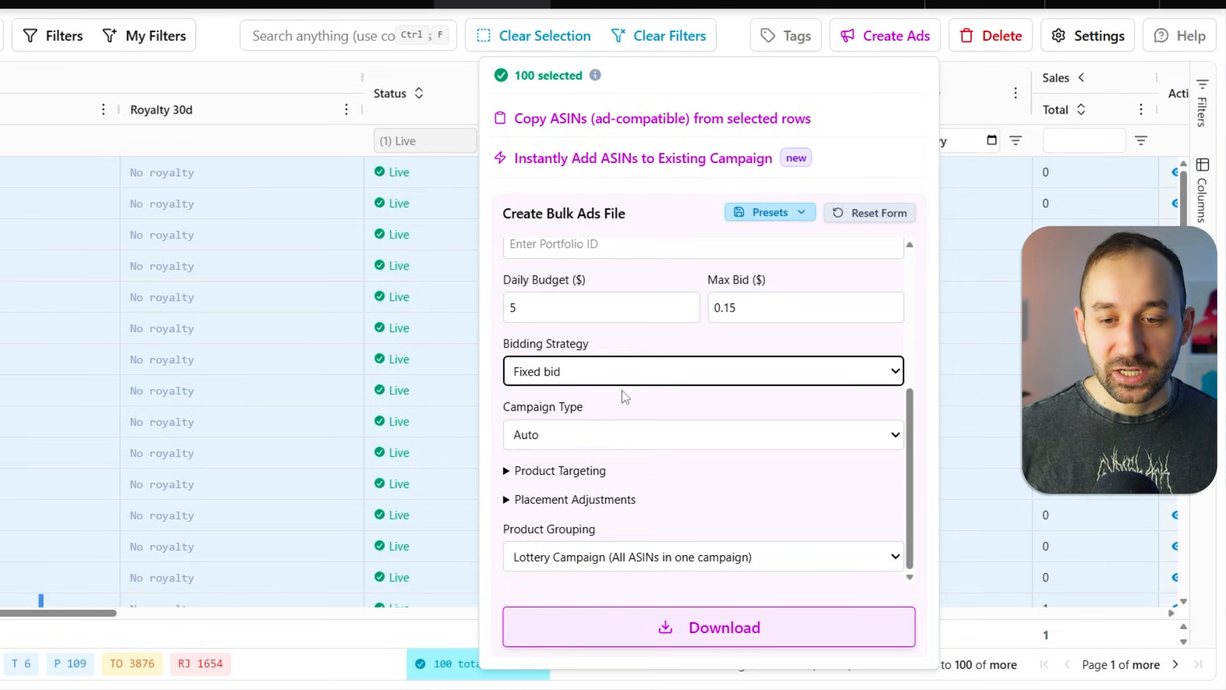
pyautogui.click(626, 373)
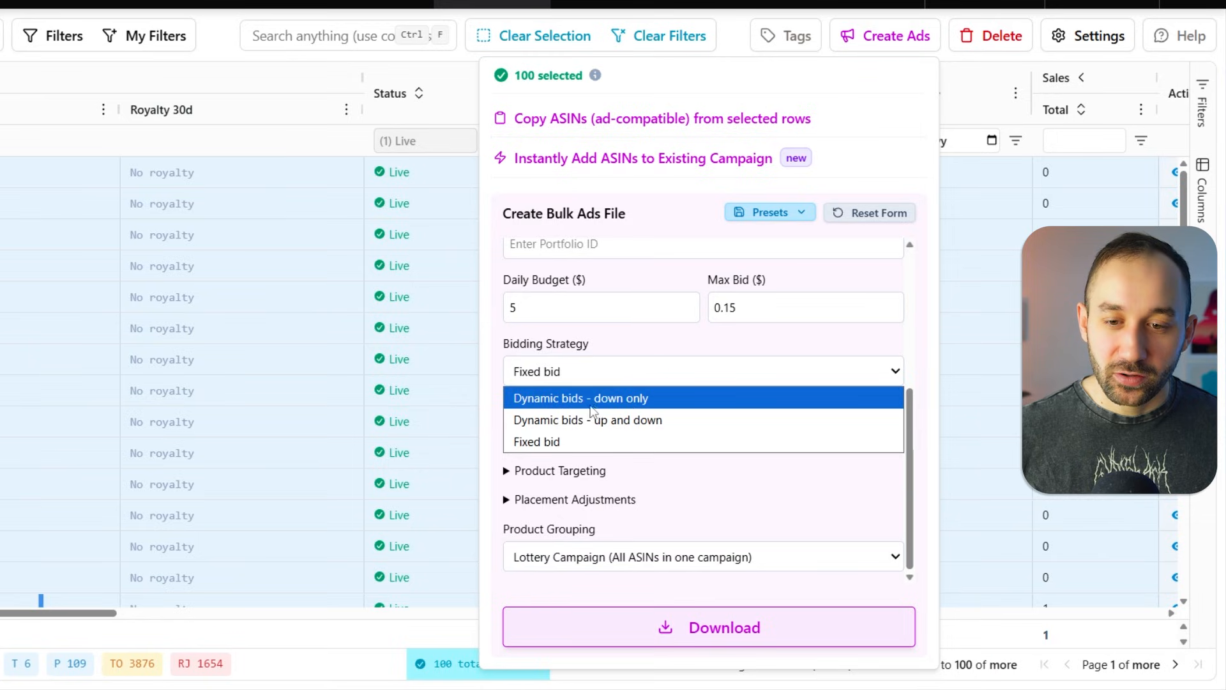
pyautogui.click(562, 440)
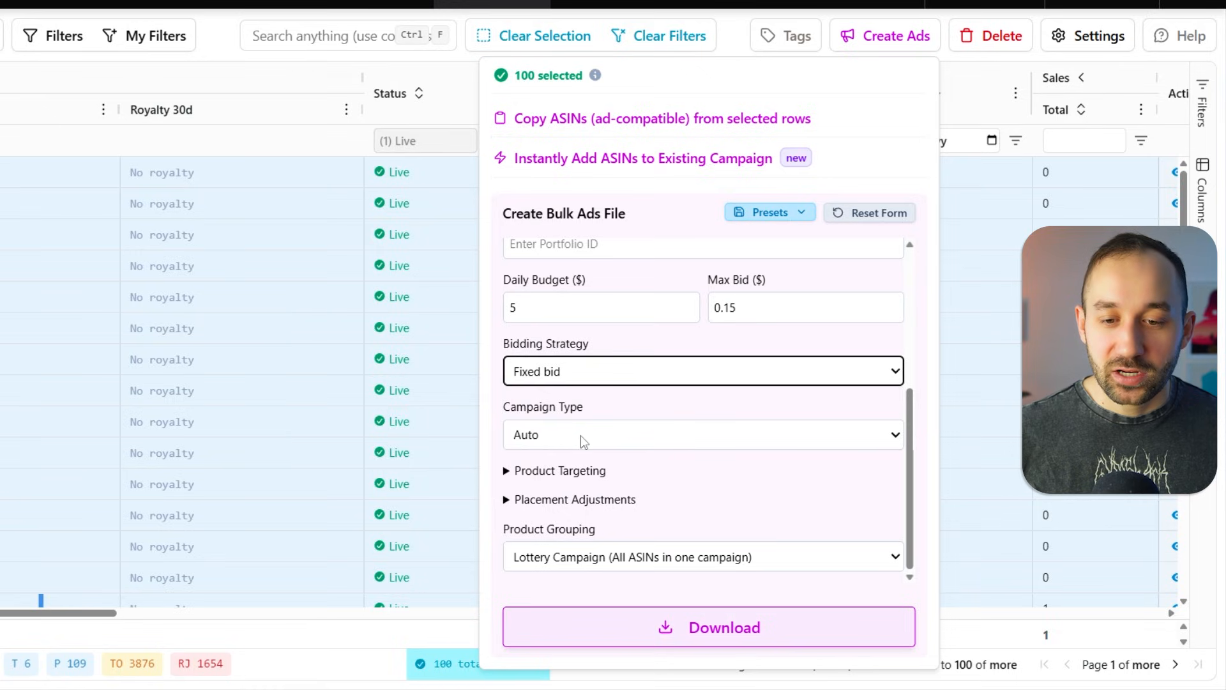
# - Expand and review the Product Targeting and Placement Adjustments options
pyautogui.click(506, 471)
pyautogui.scroll(-2, 512, 473)
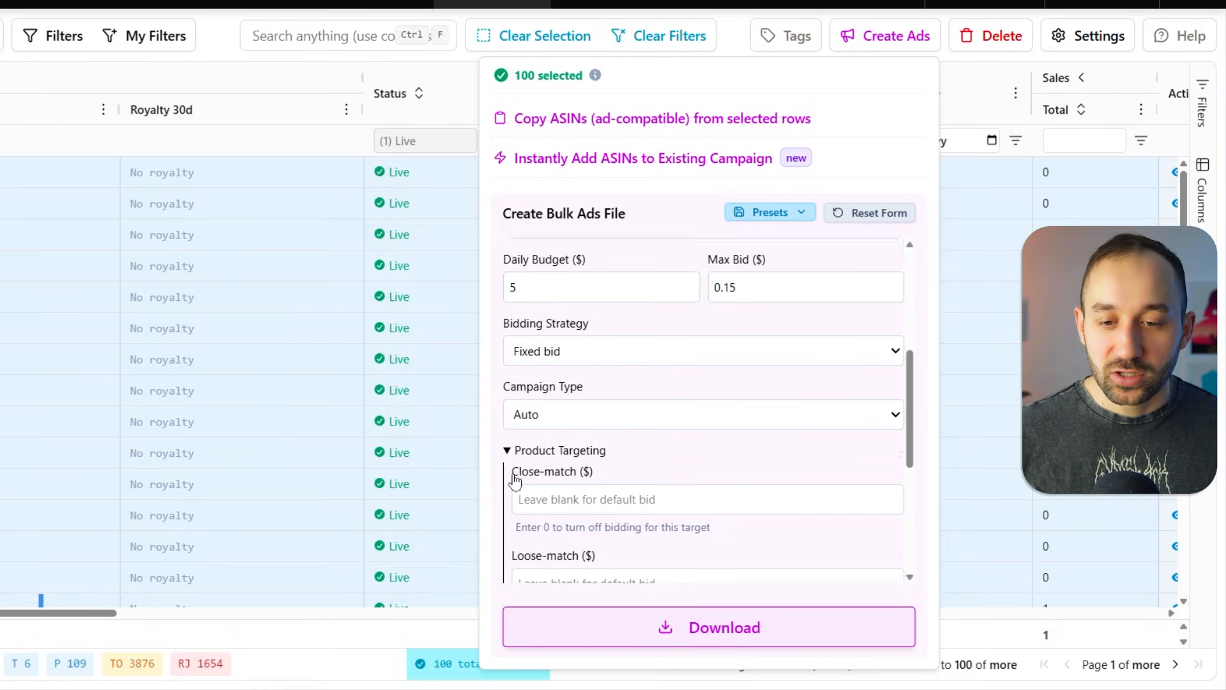
pyautogui.click(510, 394)
pyautogui.click(539, 497)
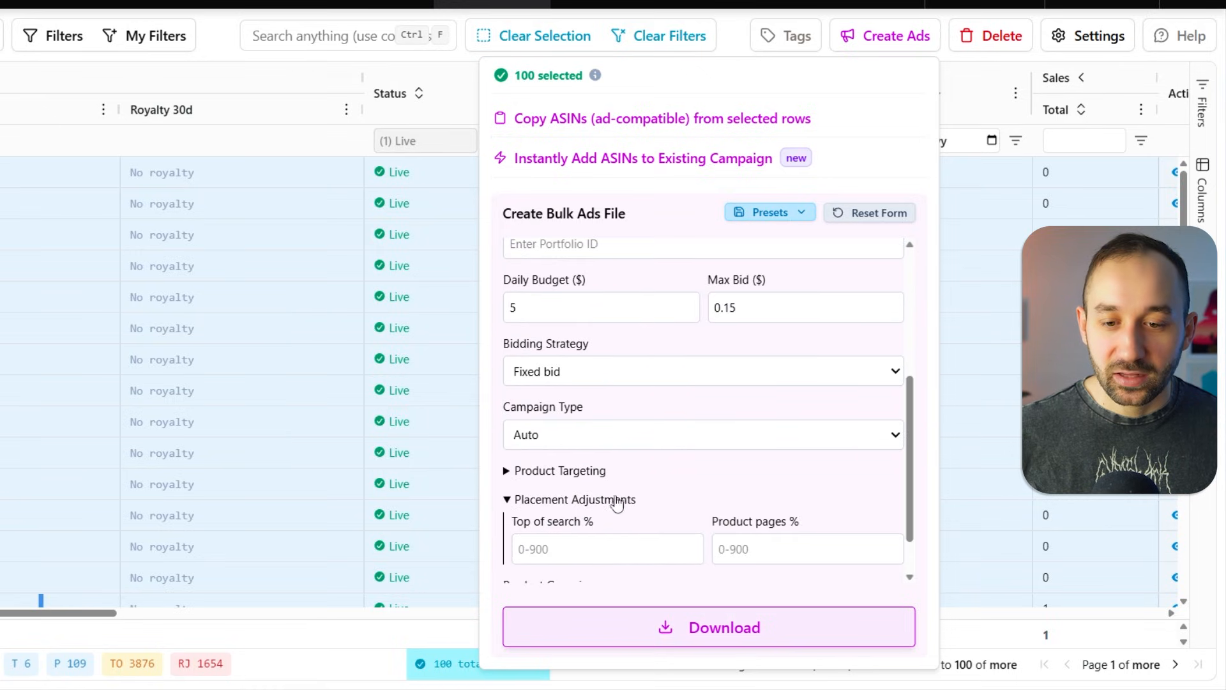
pyautogui.scroll(-1, 591, 476)
pyautogui.click(561, 442)
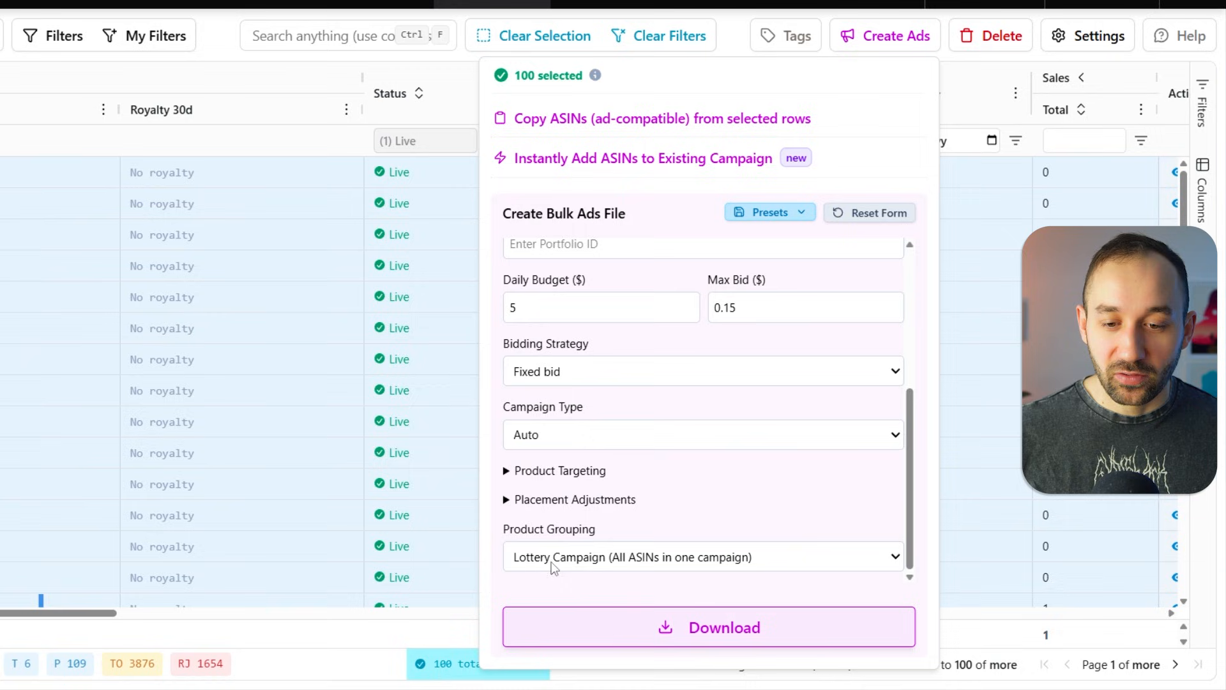
# - Set Product Grouping to Ad group per ASIN
pyautogui.click(590, 563)
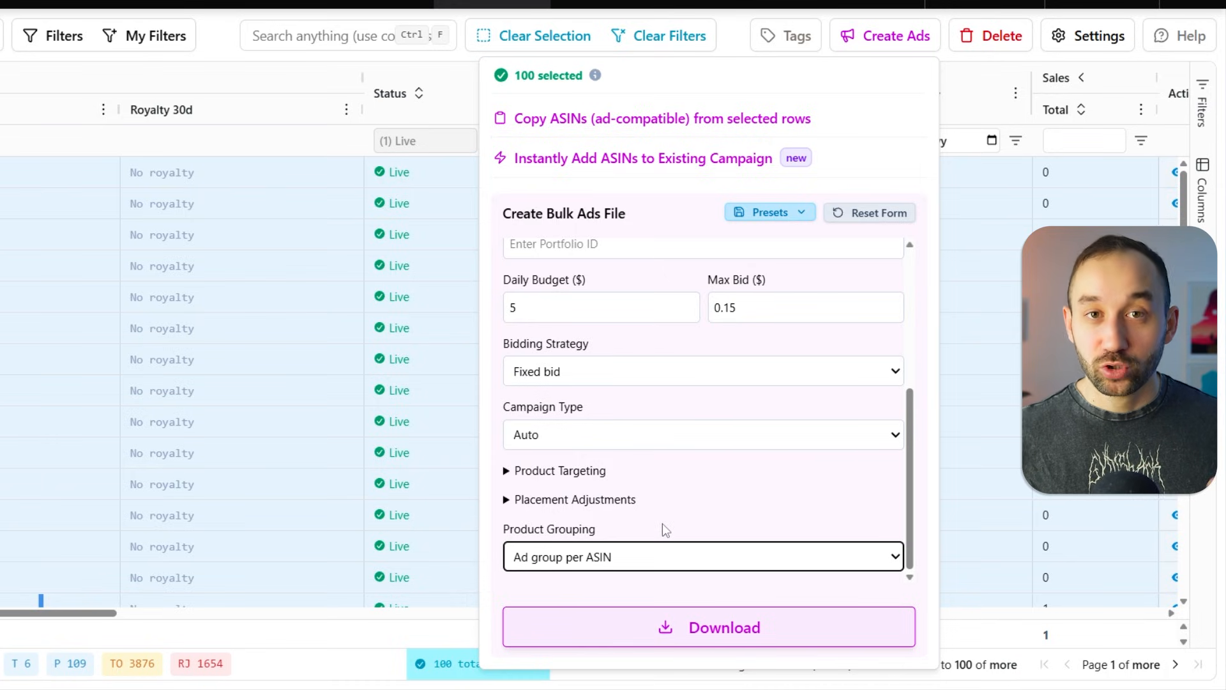
pyautogui.click(657, 555)
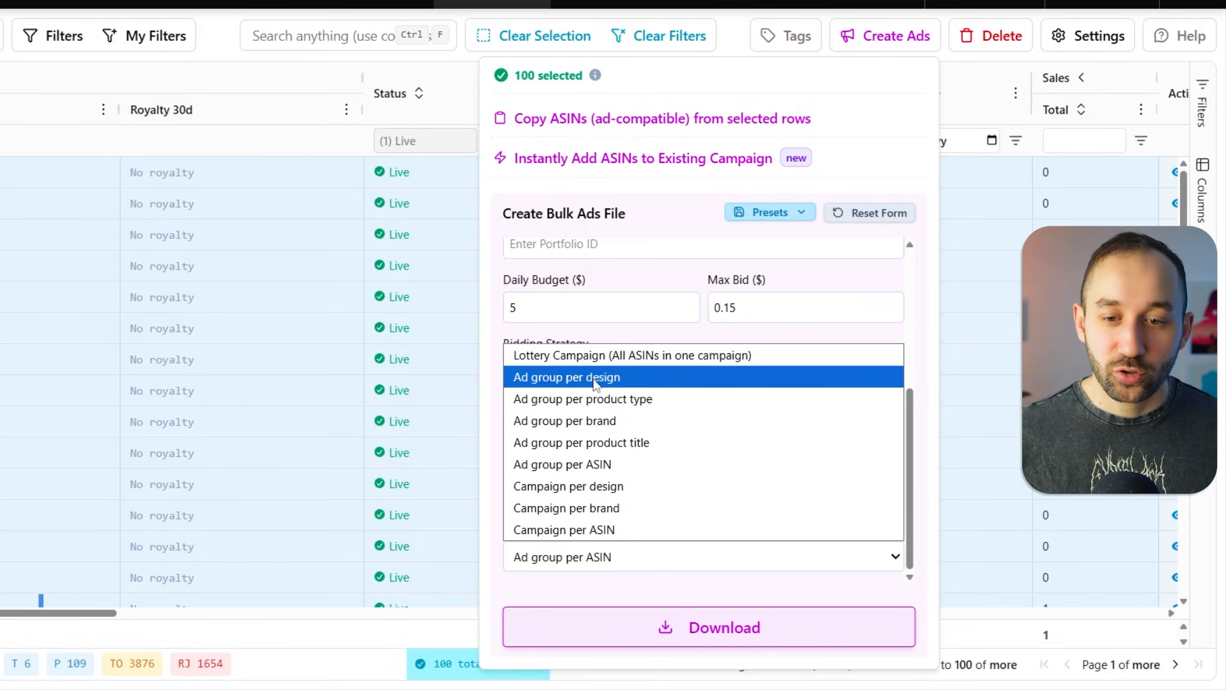
pyautogui.click(595, 466)
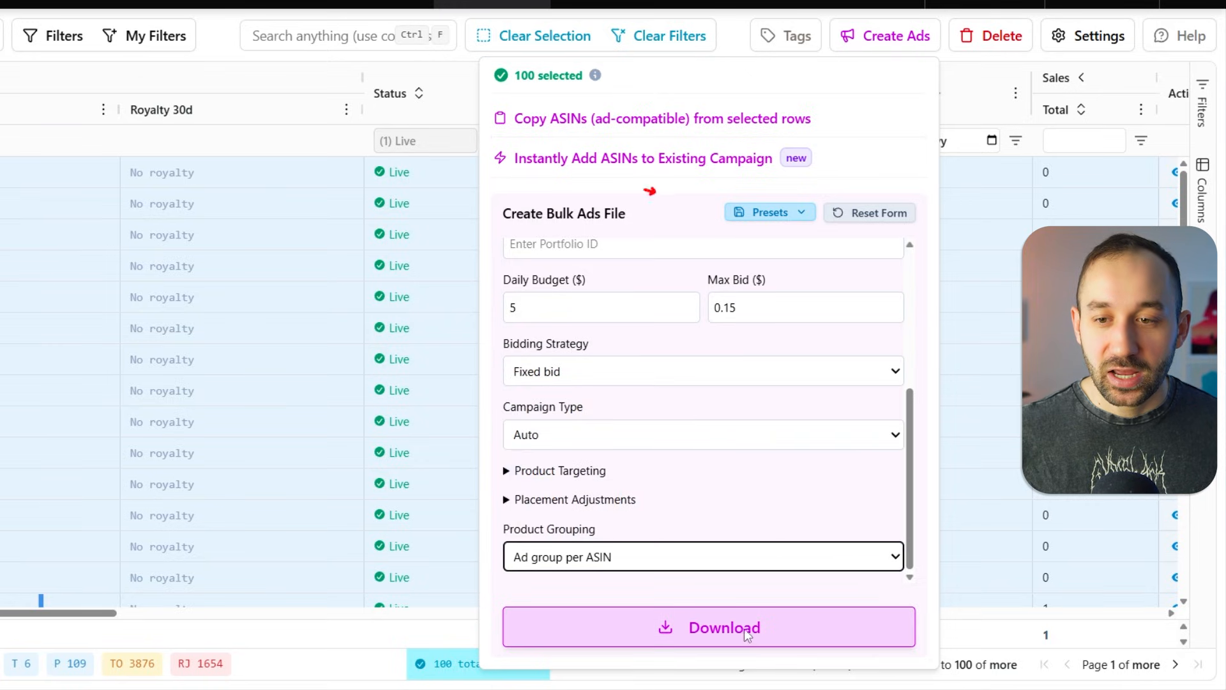
# - Open the Presets menu to review the saved presets
pyautogui.click(779, 215)
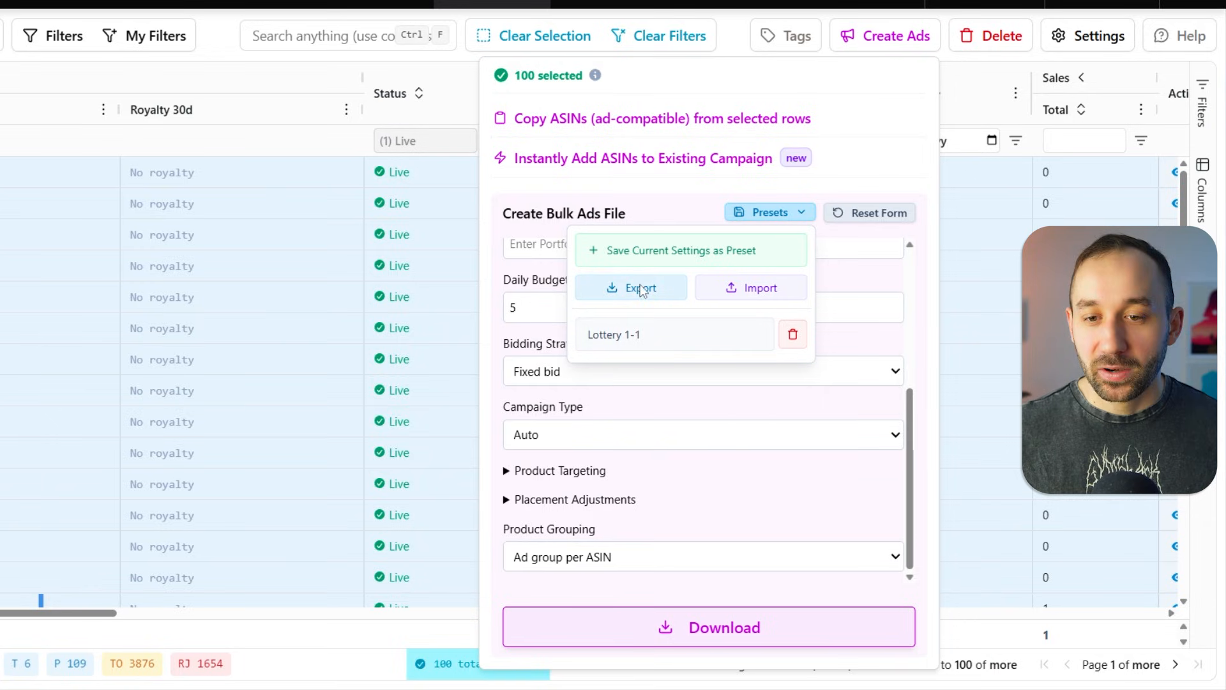
pyautogui.click(682, 504)
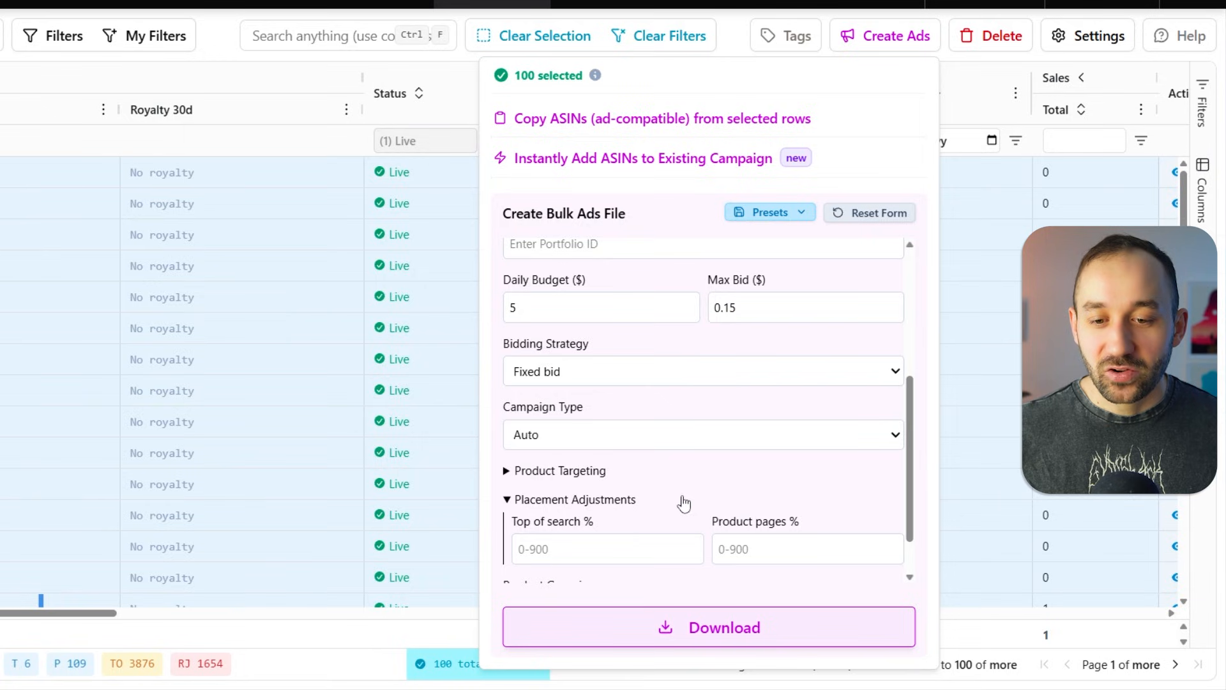
pyautogui.click(683, 504)
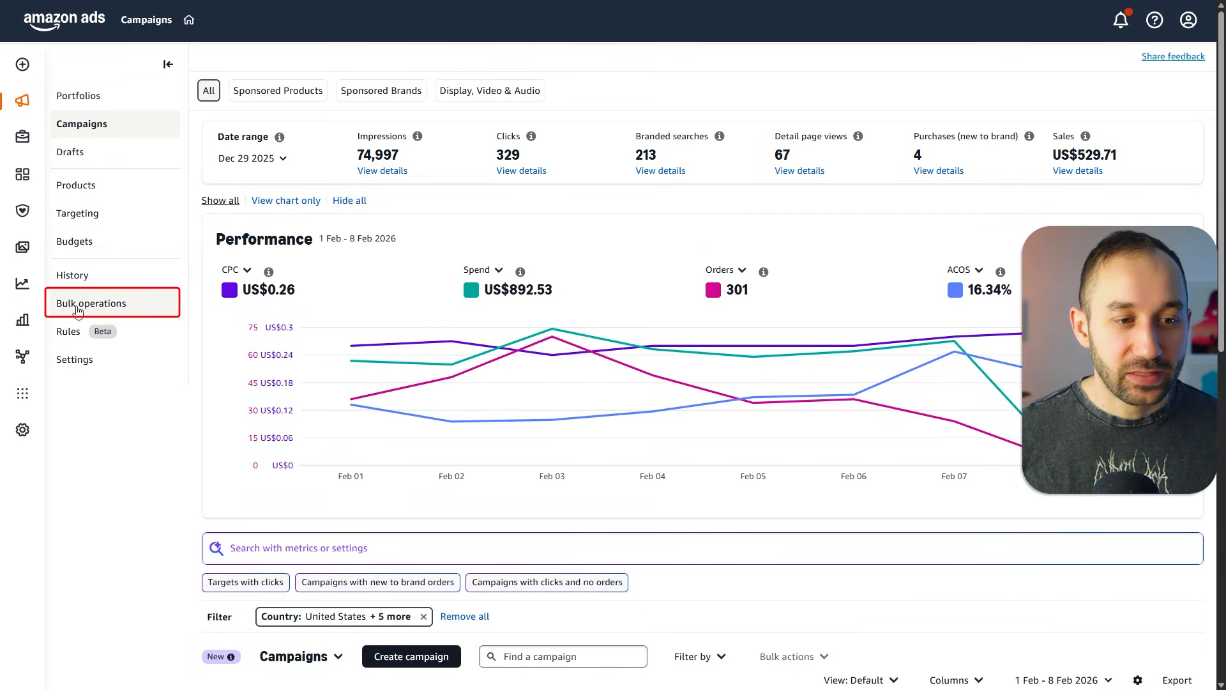
# - Switch to Amazon Ads Bulk operations and upload the T-Shirt Lottery mark shaggy bulk file for processing
pyautogui.click(103, 311)
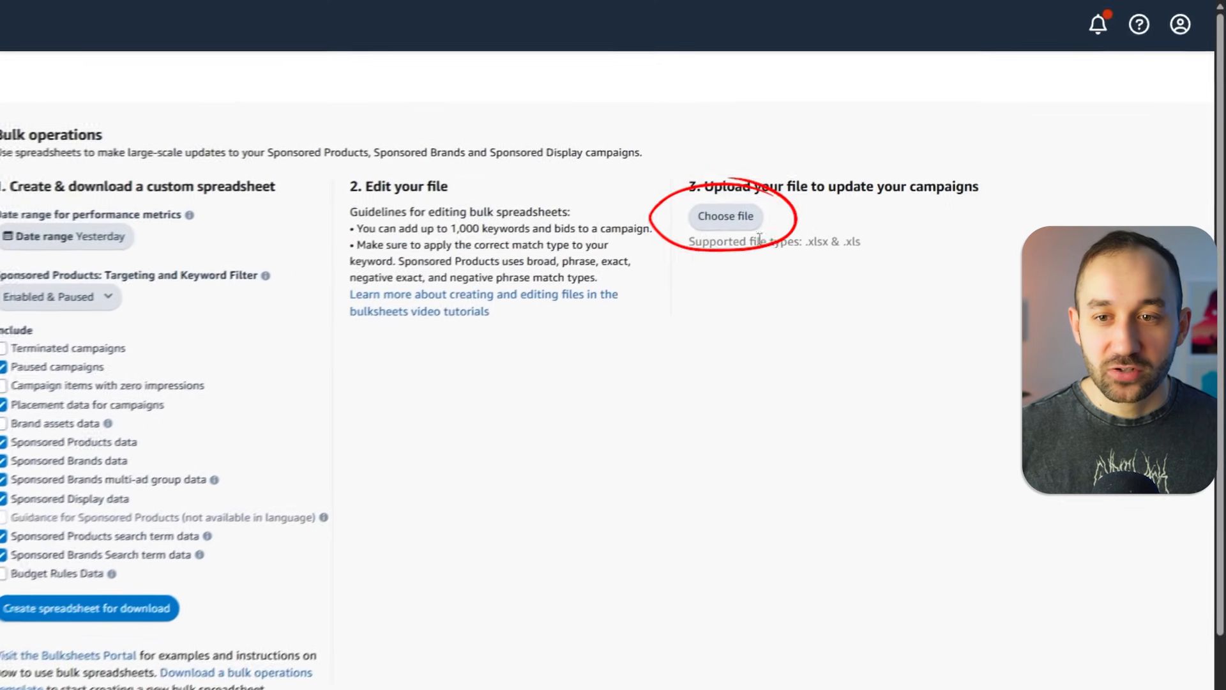
pyautogui.click(706, 231)
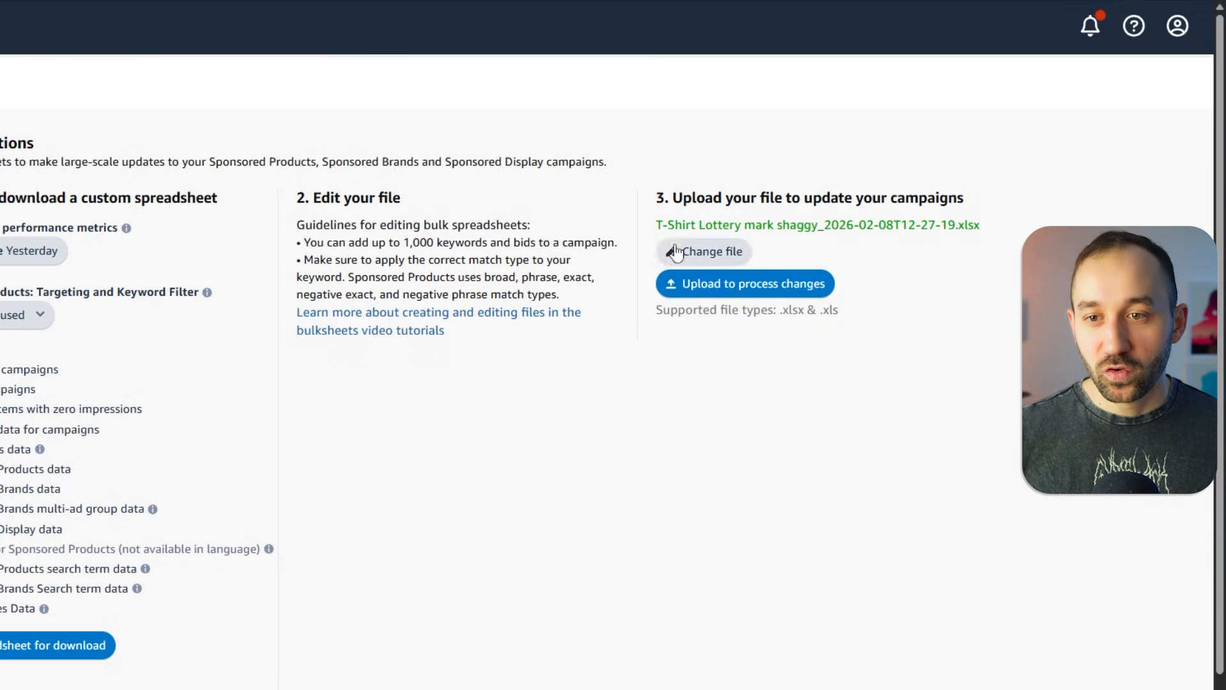
pyautogui.moveTo(656, 226); pyautogui.dragTo(1005, 210)
pyautogui.click(1019, 246)
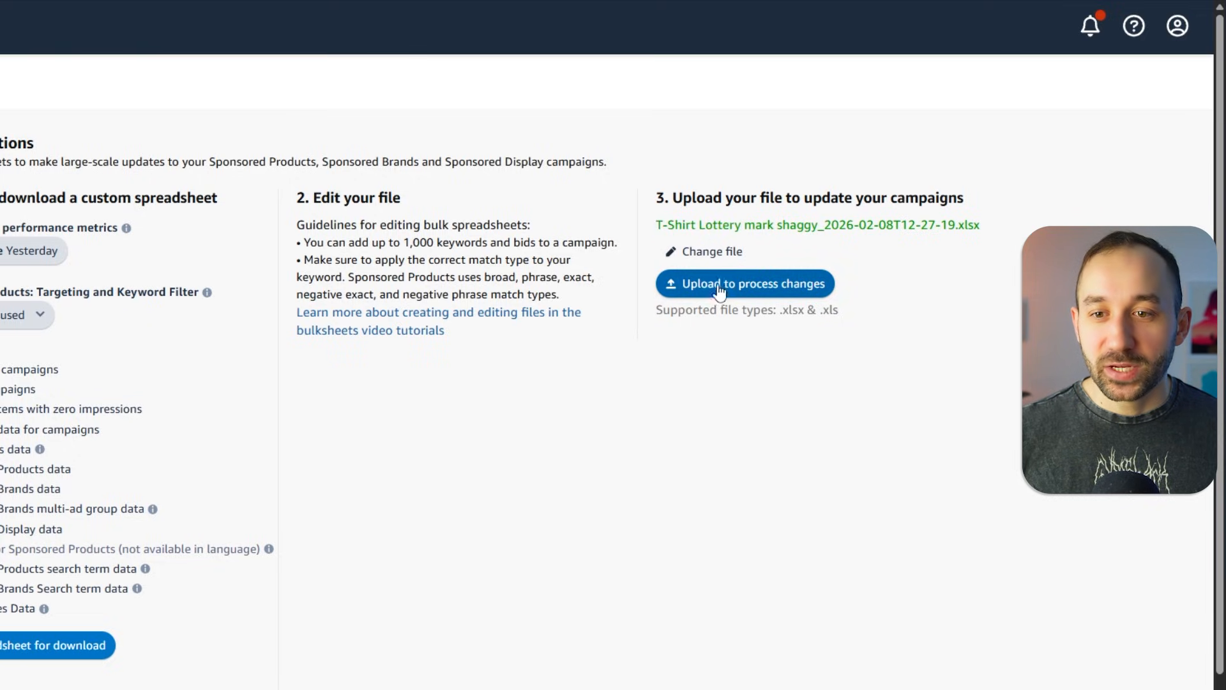
pyautogui.click(740, 285)
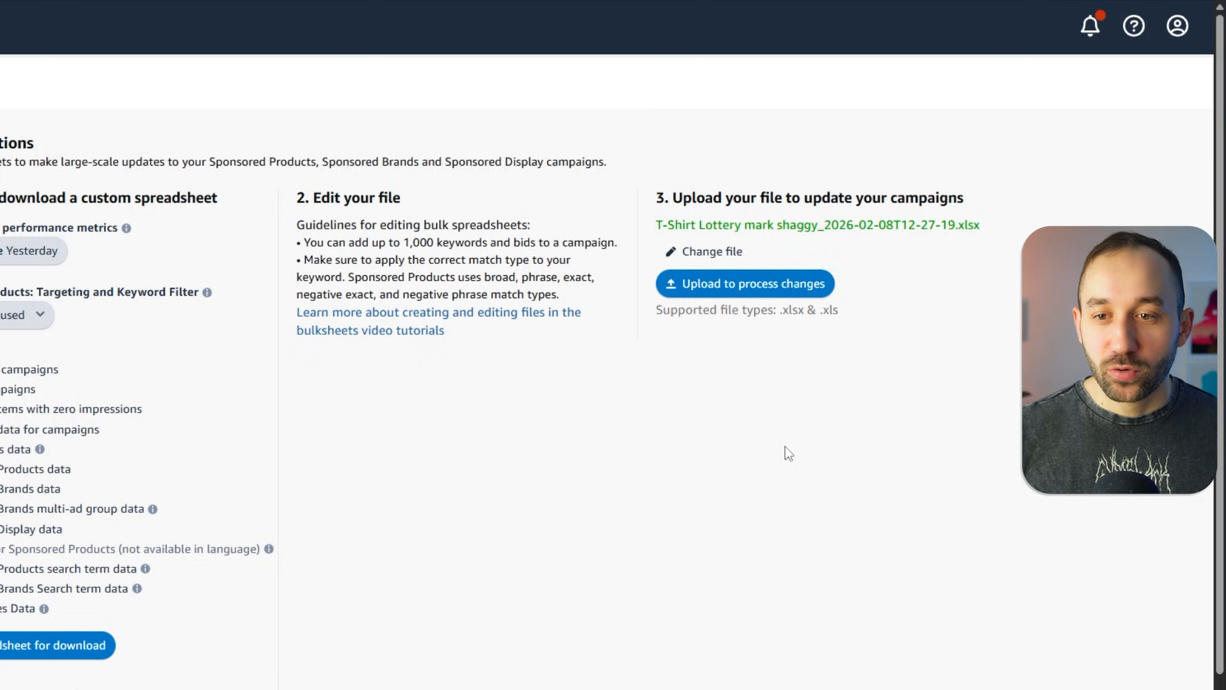
# - Review the uploaded file's processing status in the bulk spreadsheet history
pyautogui.scroll(-7, 765, 429)
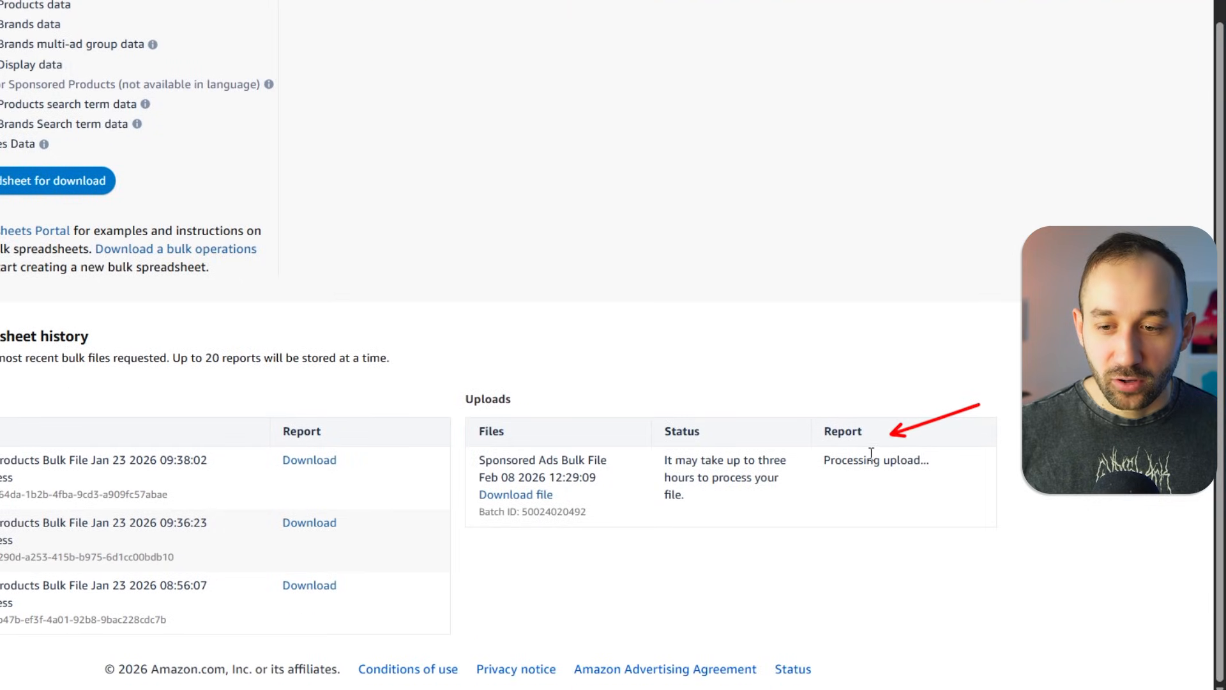
pyautogui.moveTo(821, 460); pyautogui.dragTo(926, 461)
pyautogui.click(926, 461)
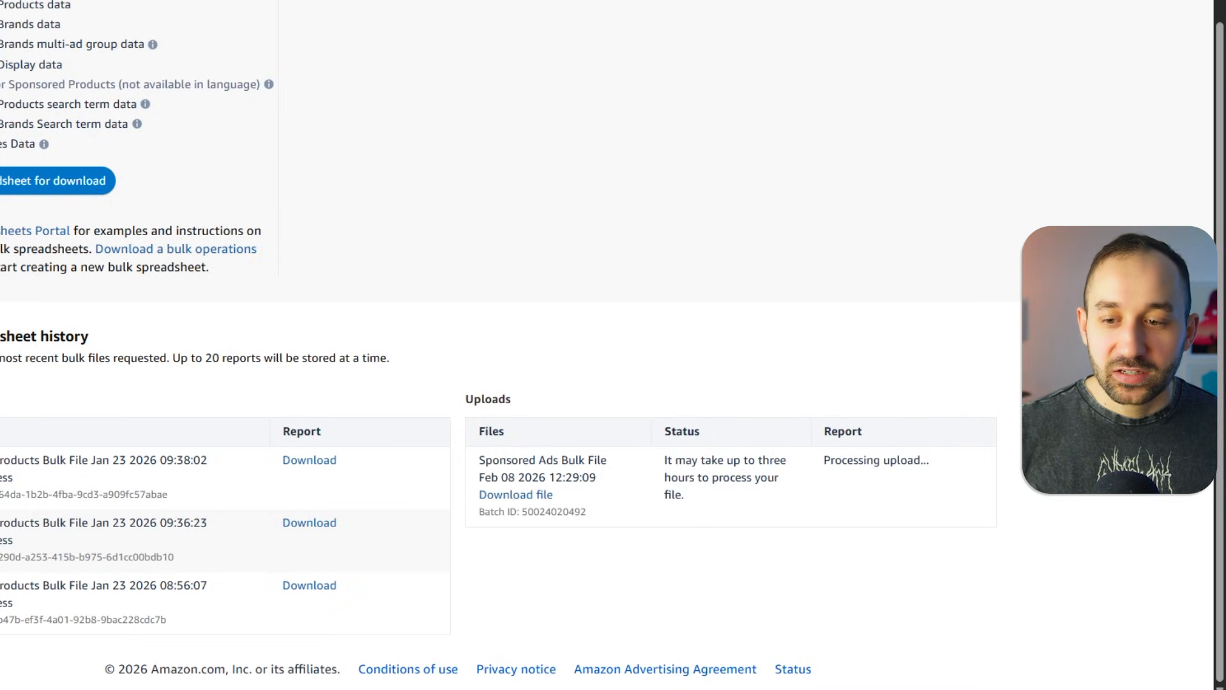